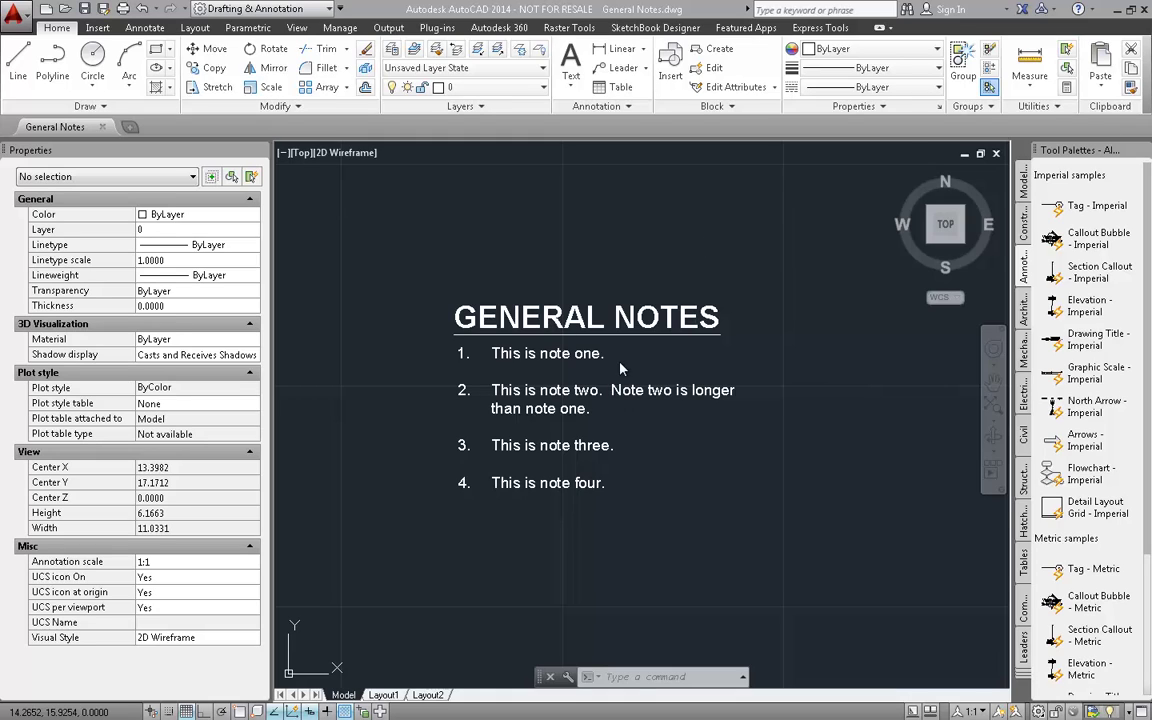
# Step: Switch from the AutoCAD General Notes drawing to the Revit project on Level 1 - New Construction
pyautogui.hotkey('alt', 'Tab')
pyautogui.hotkey('alt', 'Tab')
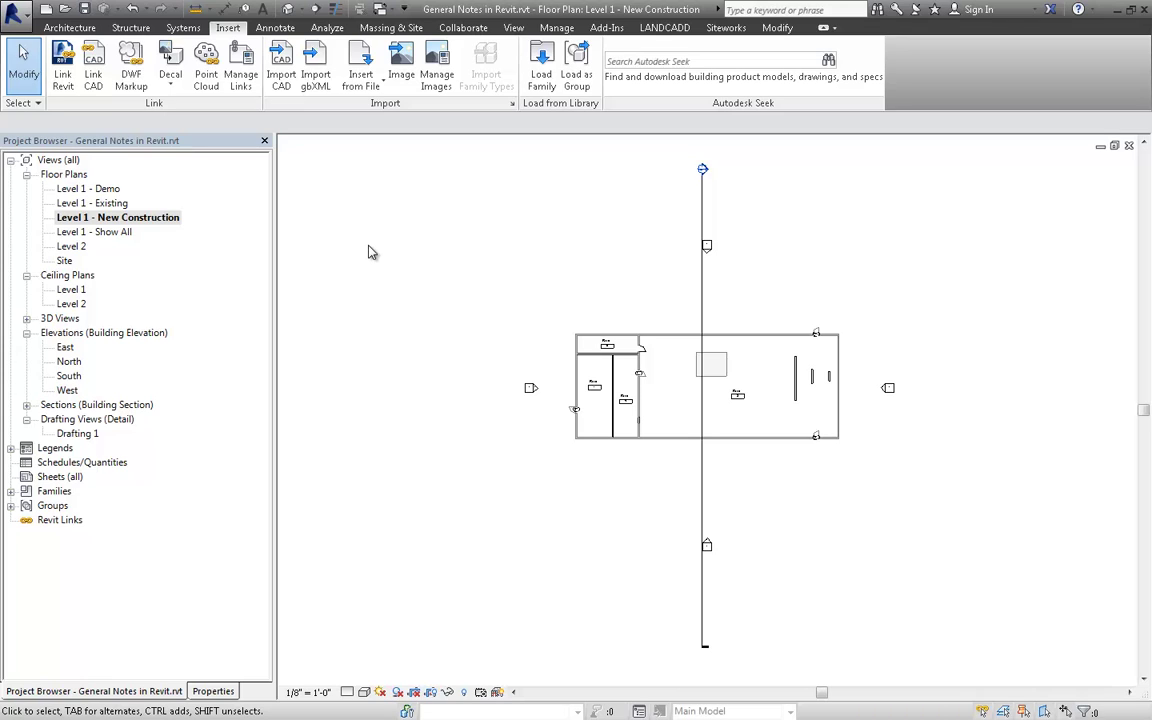
# Step: Create a new legend view at 12" = 1'-0" scale named 'General Notes'
pyautogui.click(515, 29)
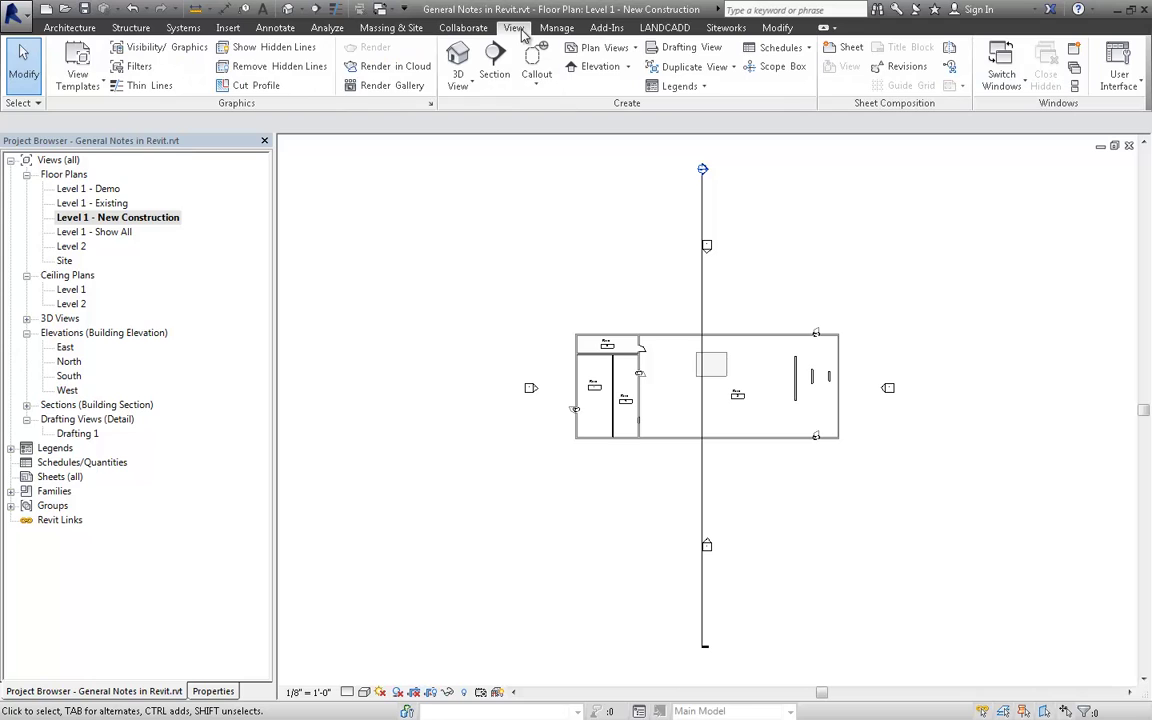
pyautogui.click(702, 88)
pyautogui.click(702, 113)
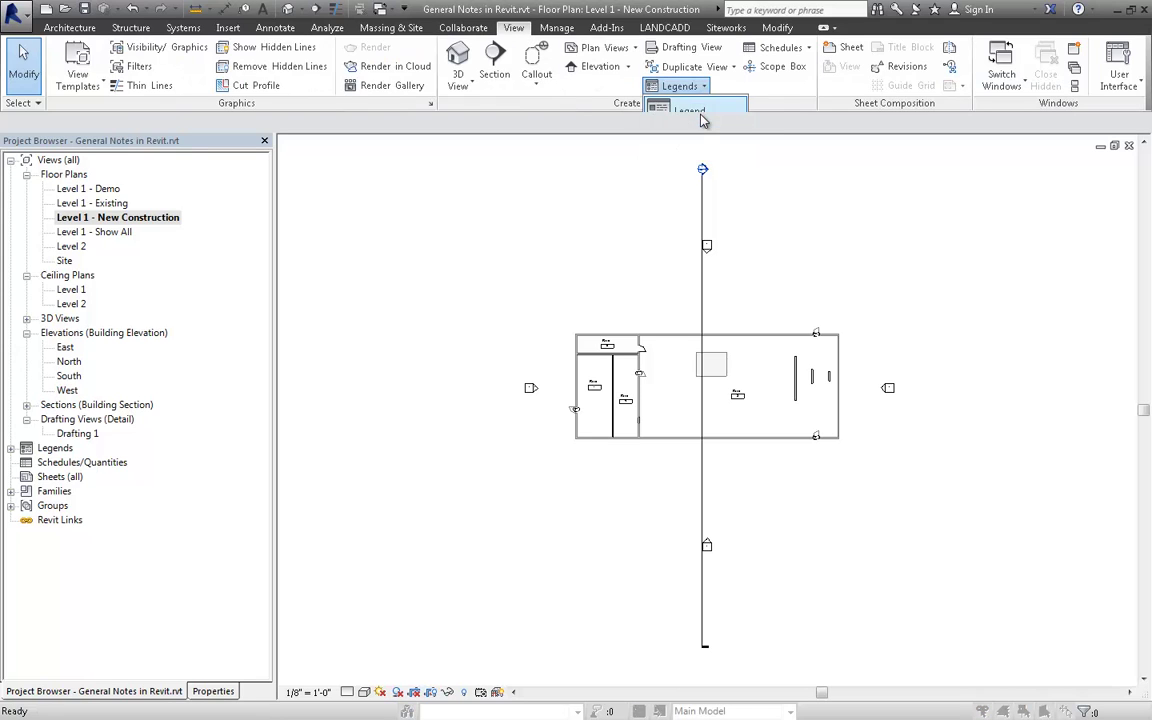
pyautogui.click(620, 318)
pyautogui.click(613, 345)
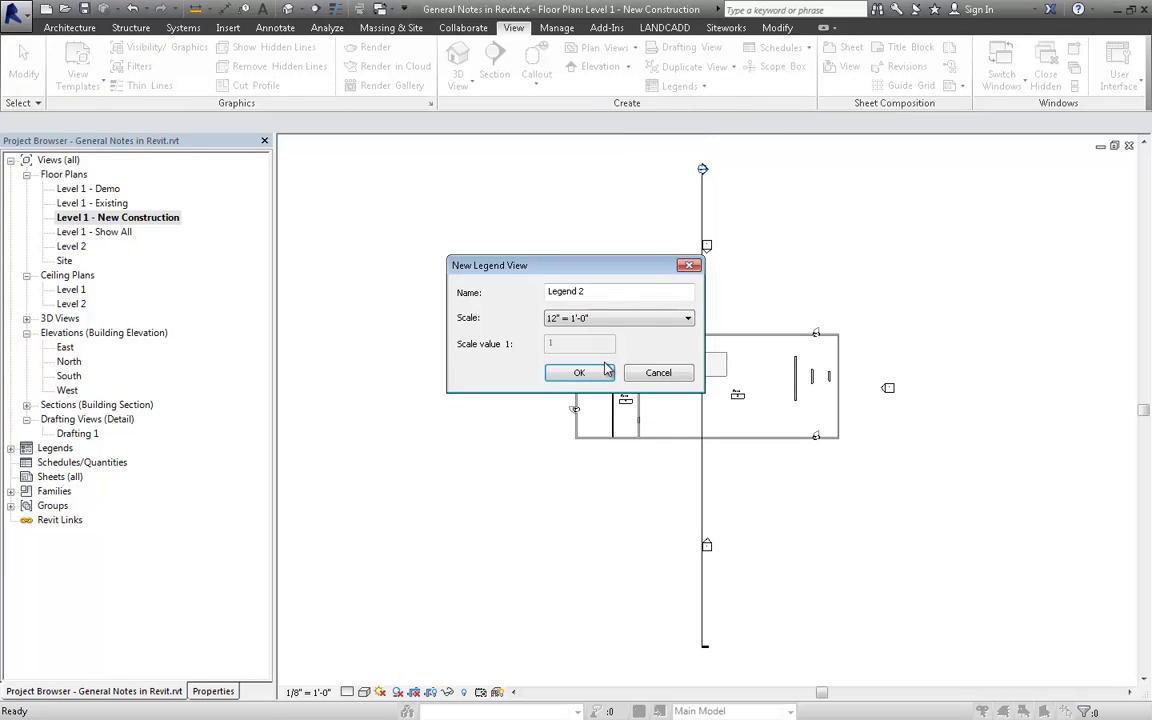
pyautogui.hotkey('shift', 'Tab')
pyautogui.write('G')
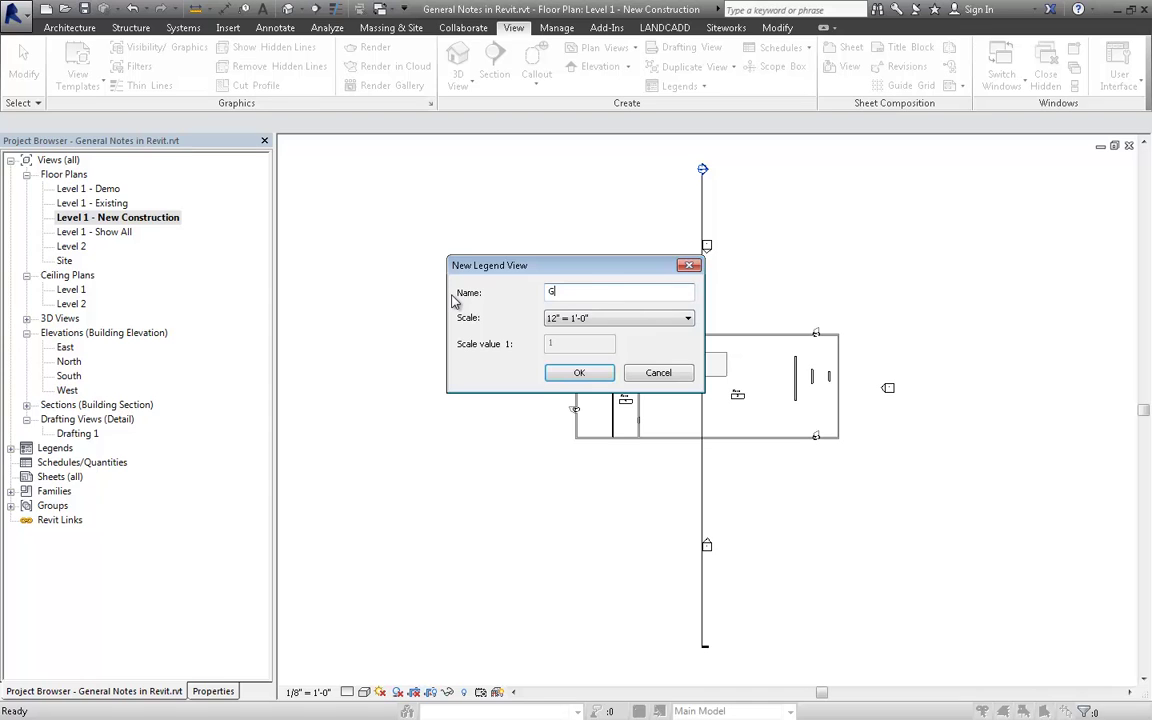
pyautogui.write('eneral Notes')
pyautogui.press('Return')
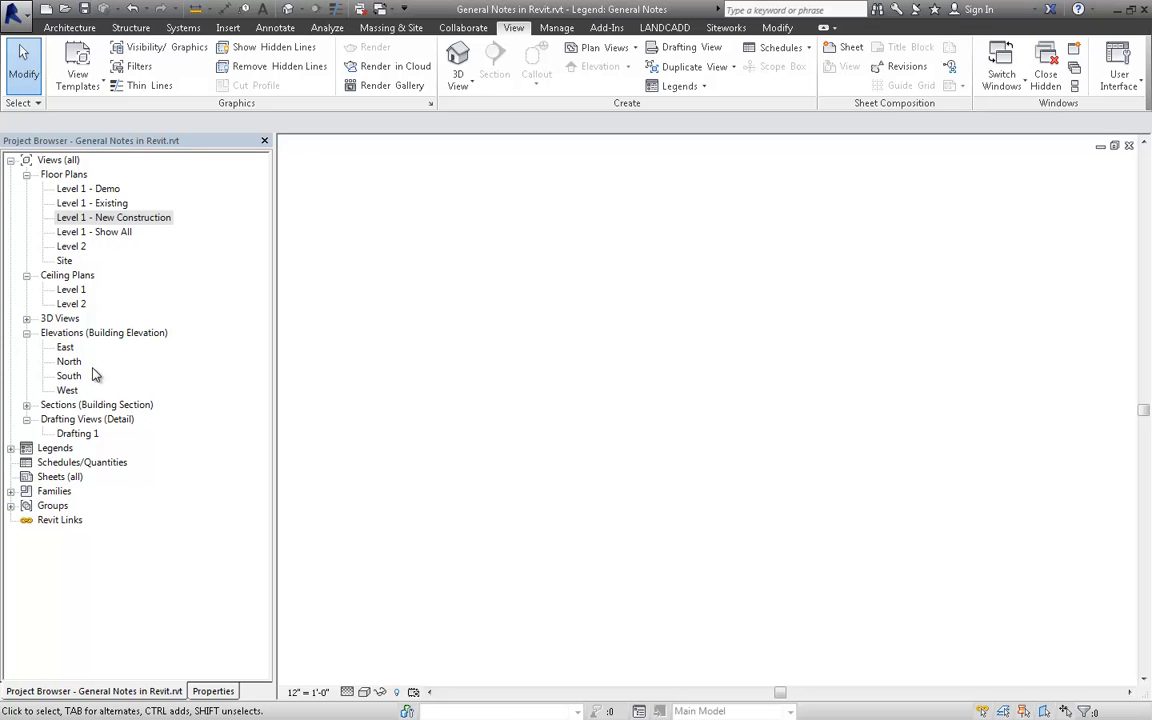
# Step: Expand Legends and link General Notes.dwg from the Desktop into the legend
pyautogui.click(10, 448)
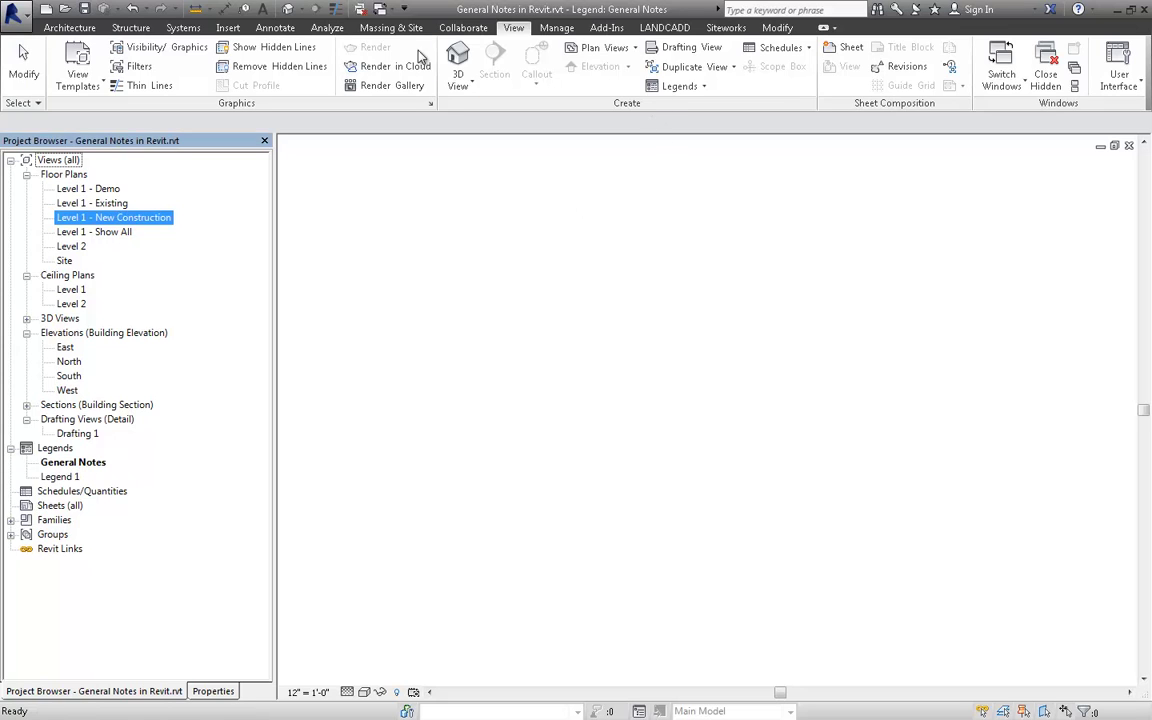
pyautogui.click(228, 27)
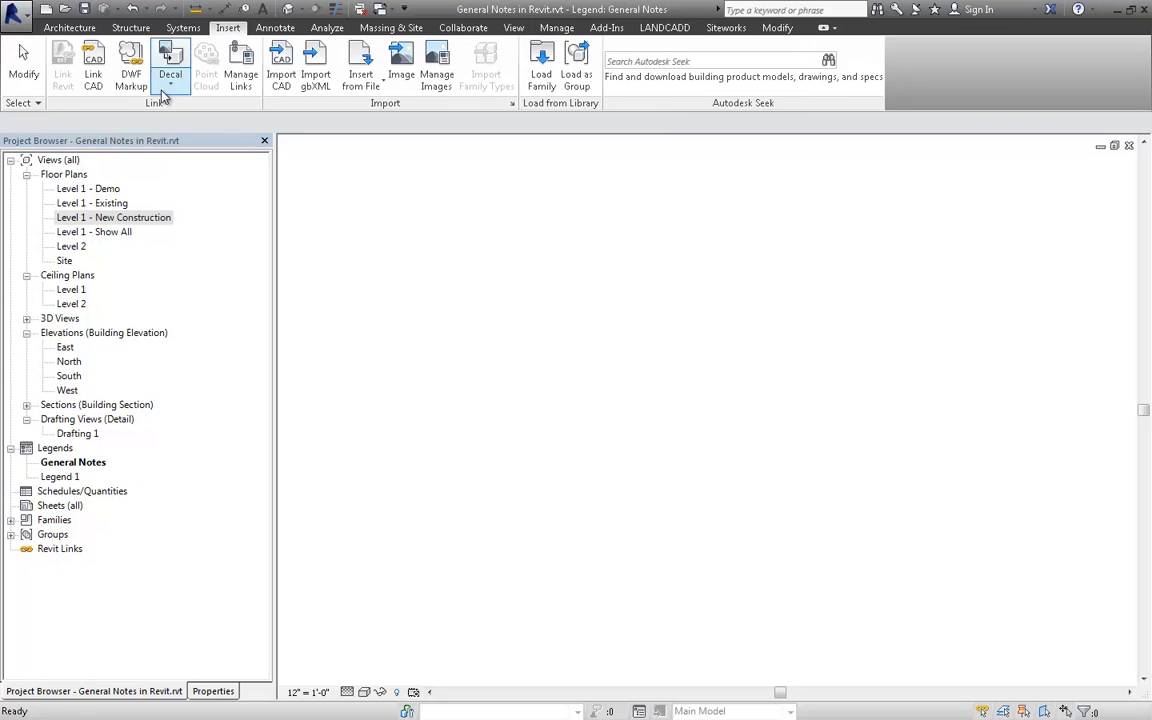
pyautogui.click(100, 78)
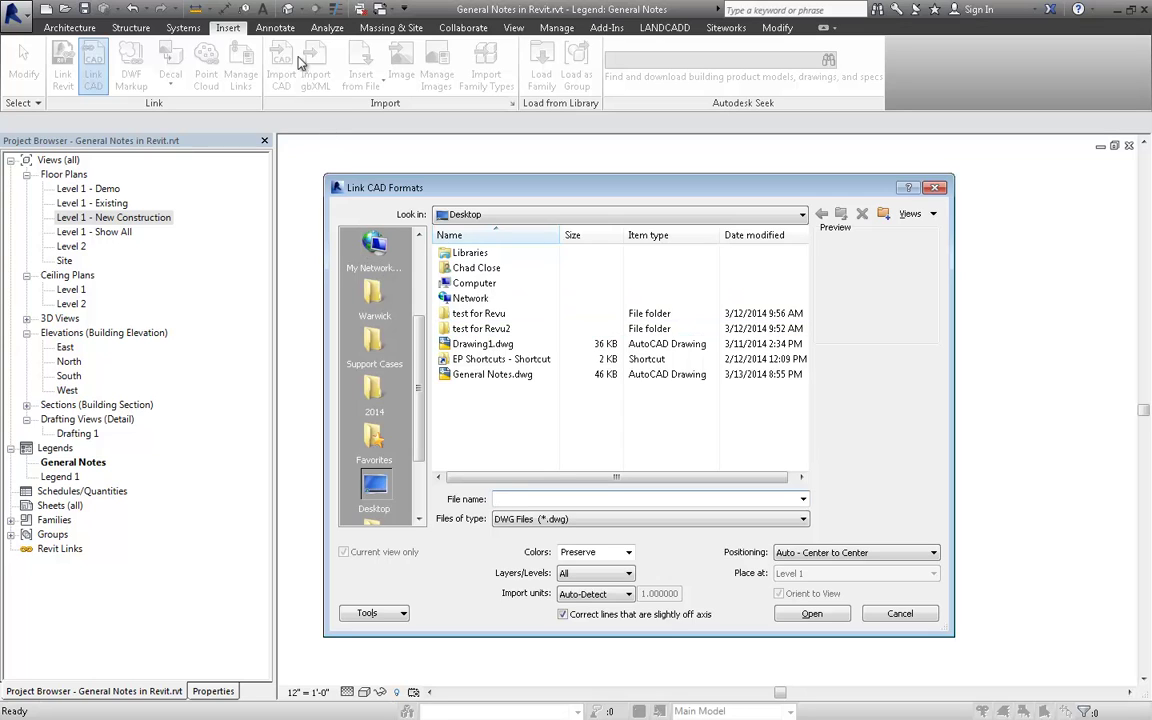
pyautogui.click(487, 377)
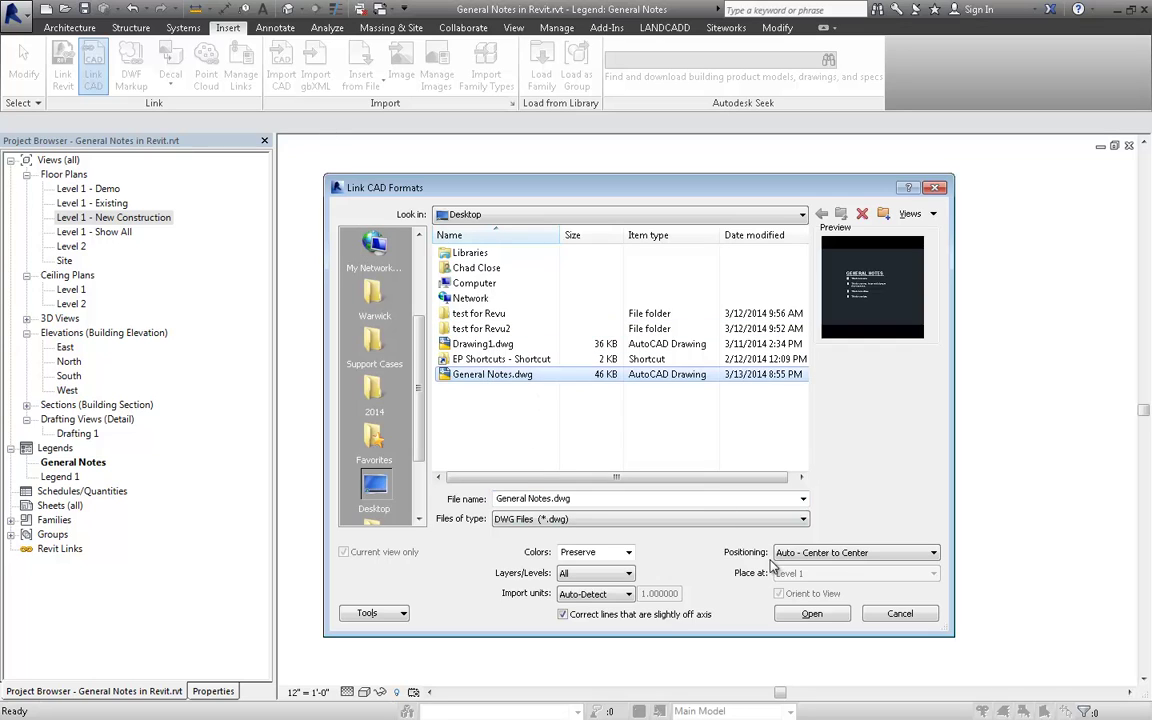
pyautogui.click(808, 614)
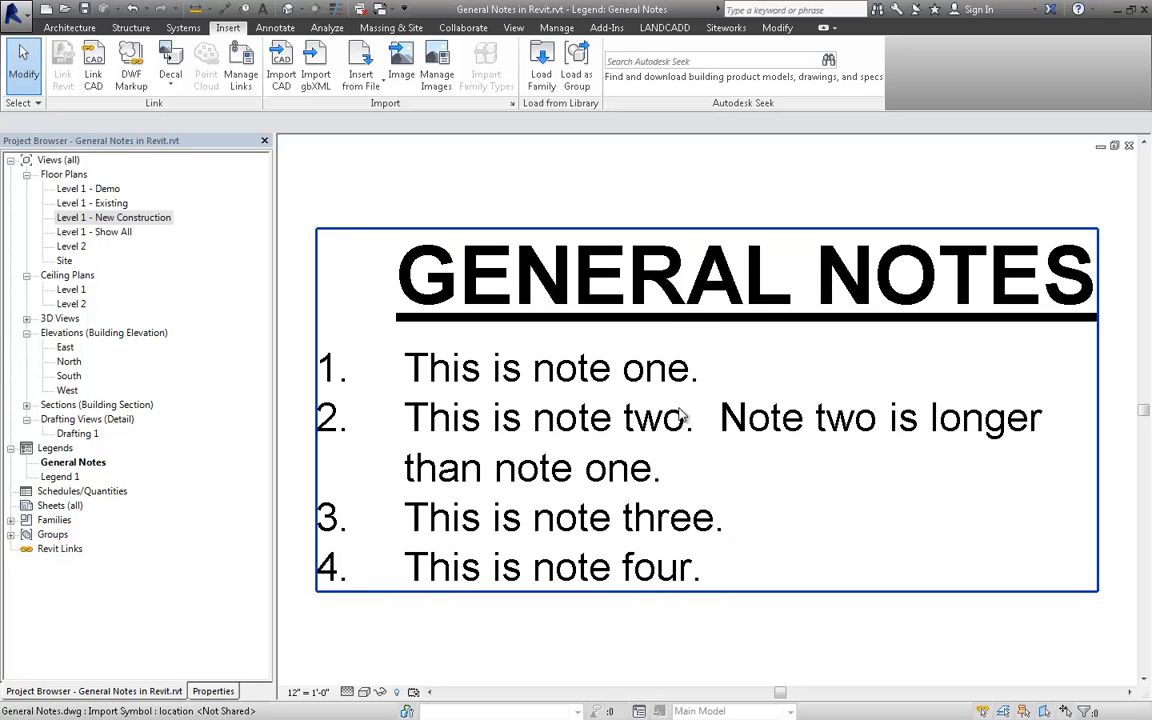
pyautogui.hotkey('alt', 'Tab')
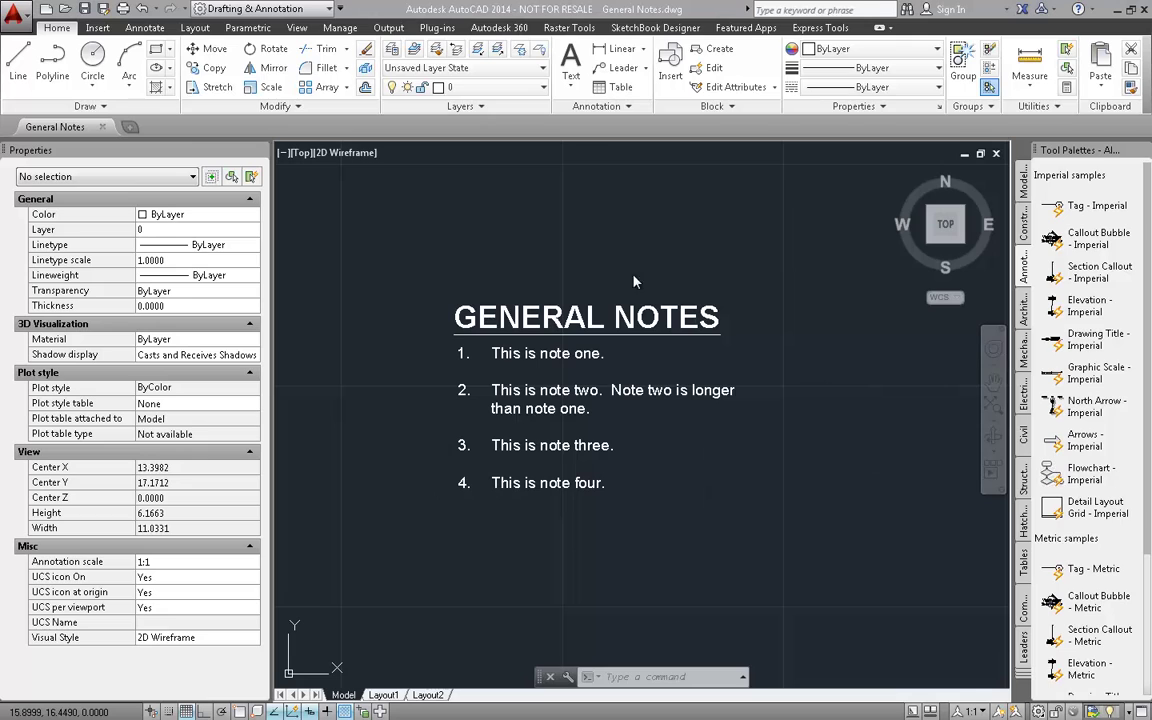
pyautogui.hotkey('alt', 'Tab')
pyautogui.hotkey('alt', 'Tab')
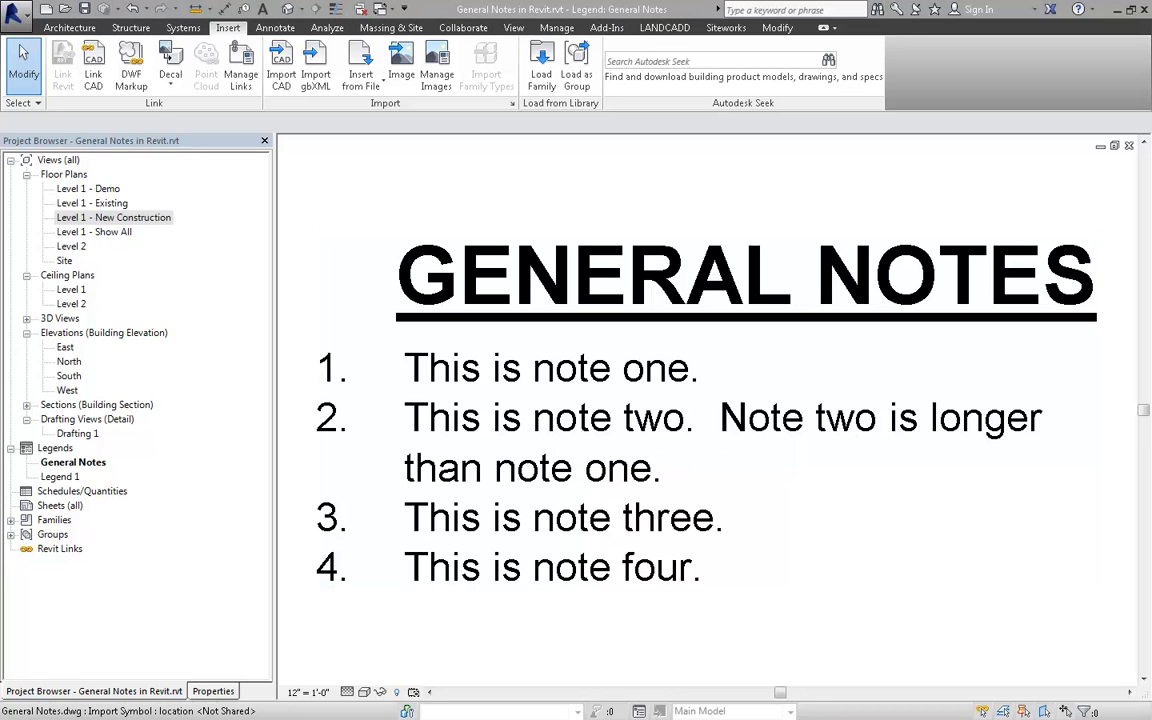
pyautogui.hotkey('alt', 'Tab')
pyautogui.hotkey('alt', 'Tab')
pyautogui.hotkey('alt', 'Tab')
pyautogui.hotkey('alt', 'Tab')
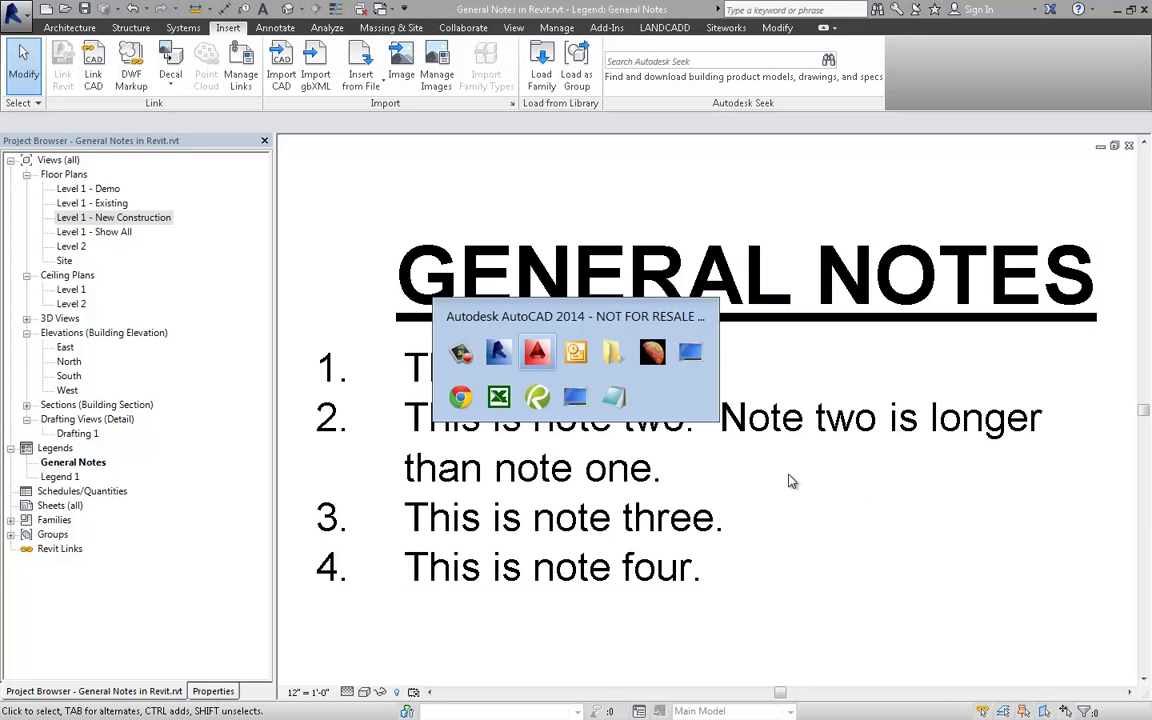
# Step: In AutoCAD, open the numbered notes MText for editing with ED, then cancel
pyautogui.hotkey('alt', 'Tab')
pyautogui.hotkey('alt', 'Tab')
pyautogui.hotkey('alt', 'Tab')
pyautogui.hotkey('alt', 'Tab')
pyautogui.hotkey('alt', 'Tab')
pyautogui.hotkey('alt', 'Tab')
pyautogui.hotkey('alt', 'Tab')
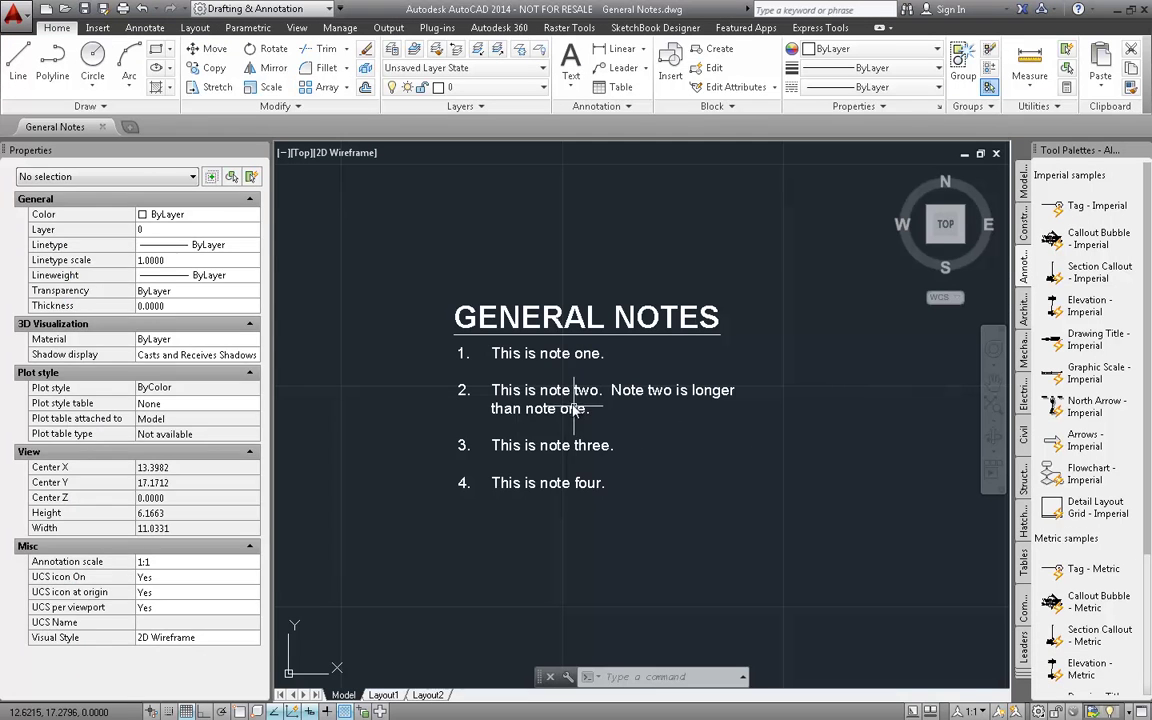
pyautogui.click(540, 418)
pyautogui.write('ED')
pyautogui.press('Return')
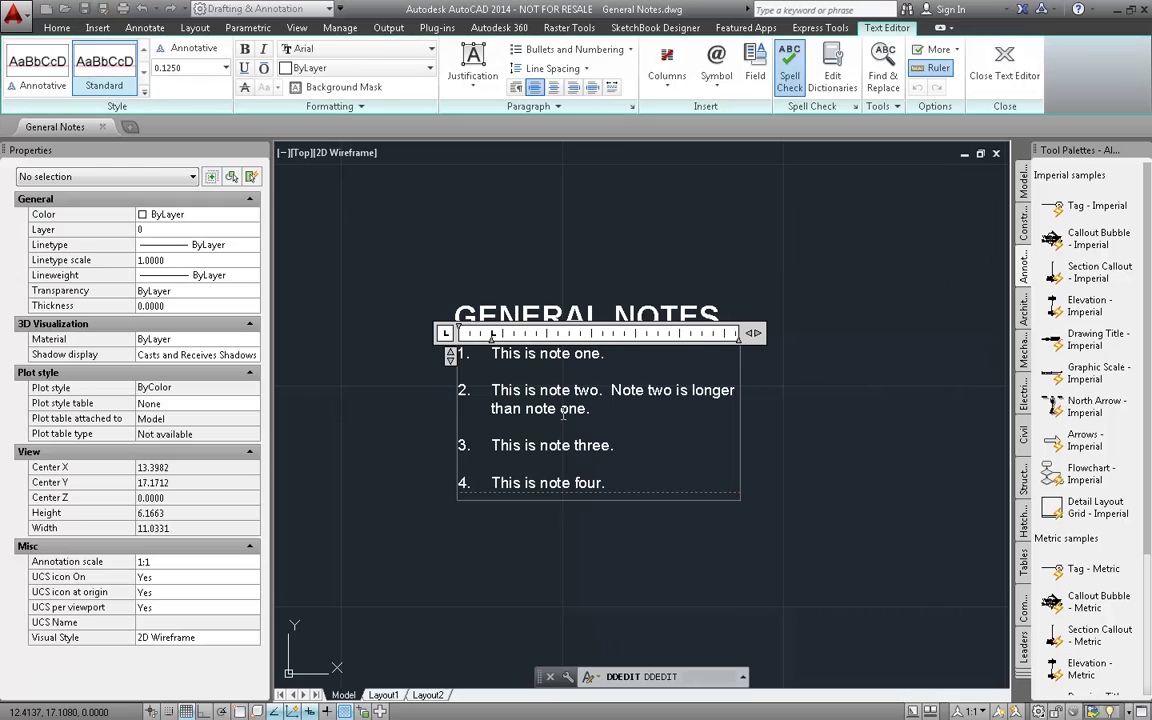
pyautogui.press('Escape')
pyautogui.press('Escape')
# Step: Explode the notes MText into separate text lines and save the drawing with QSAVE
pyautogui.click(545, 457)
pyautogui.write('x')
pyautogui.press('Return')
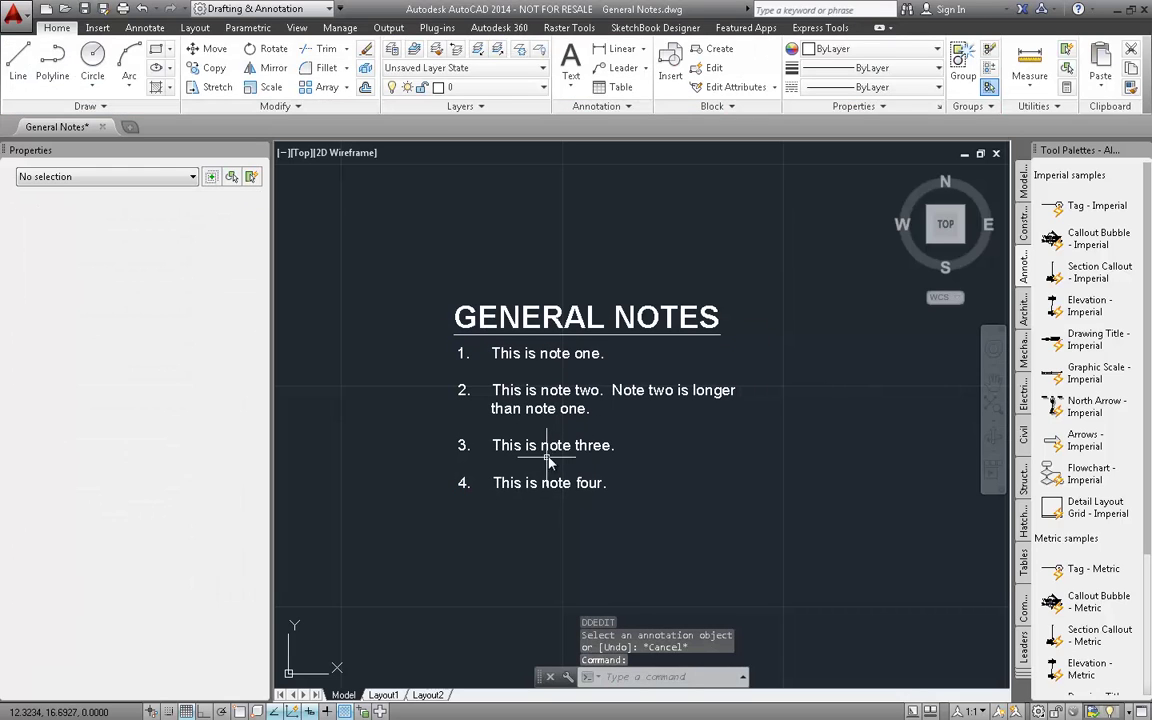
pyautogui.click(535, 458)
pyautogui.press('Escape')
pyautogui.press('Escape')
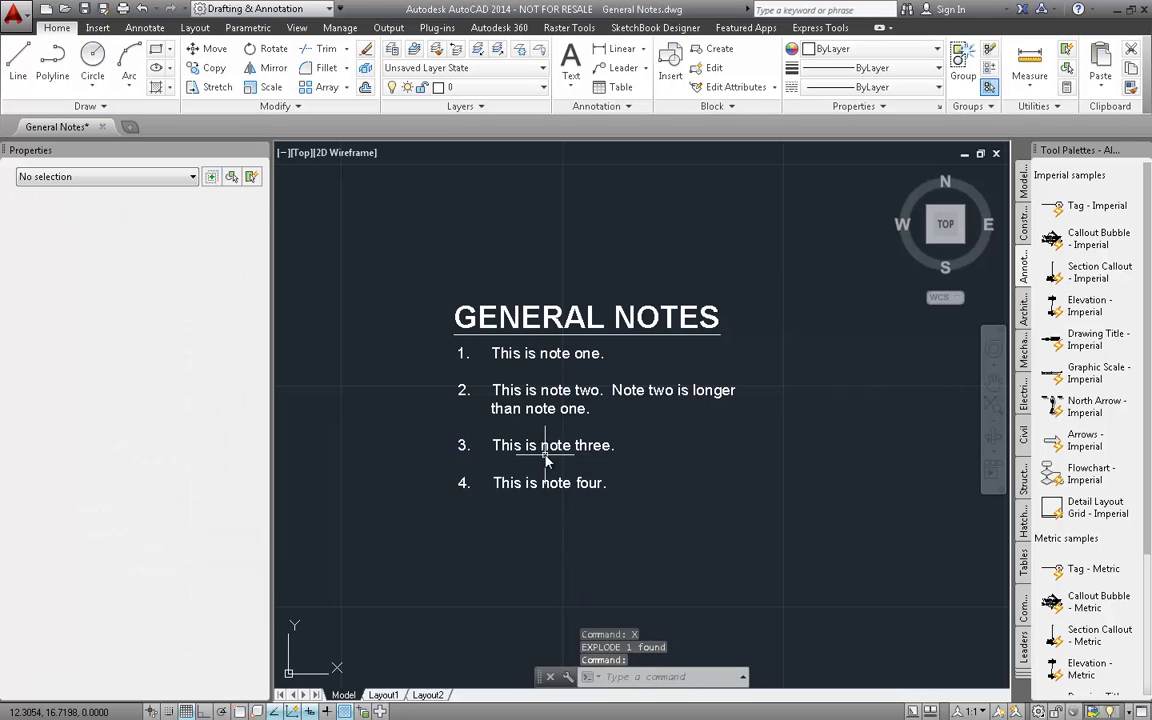
pyautogui.write('qsa')
pyautogui.press('Return')
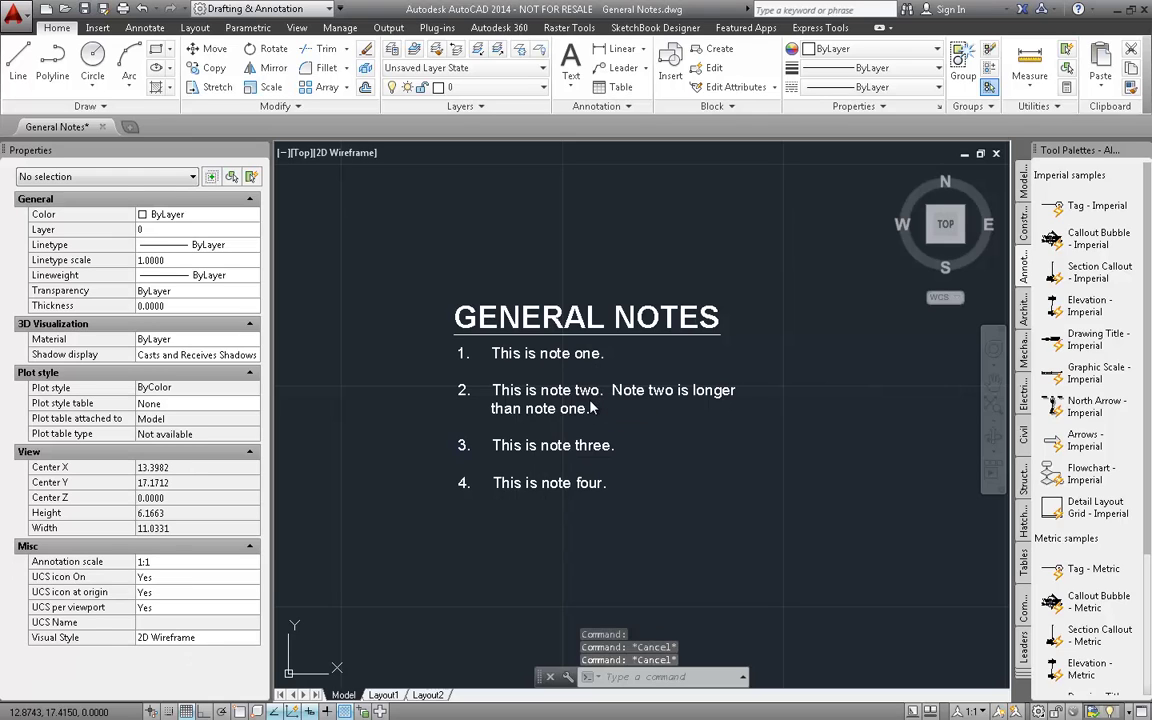
pyautogui.hotkey('alt', 'Tab')
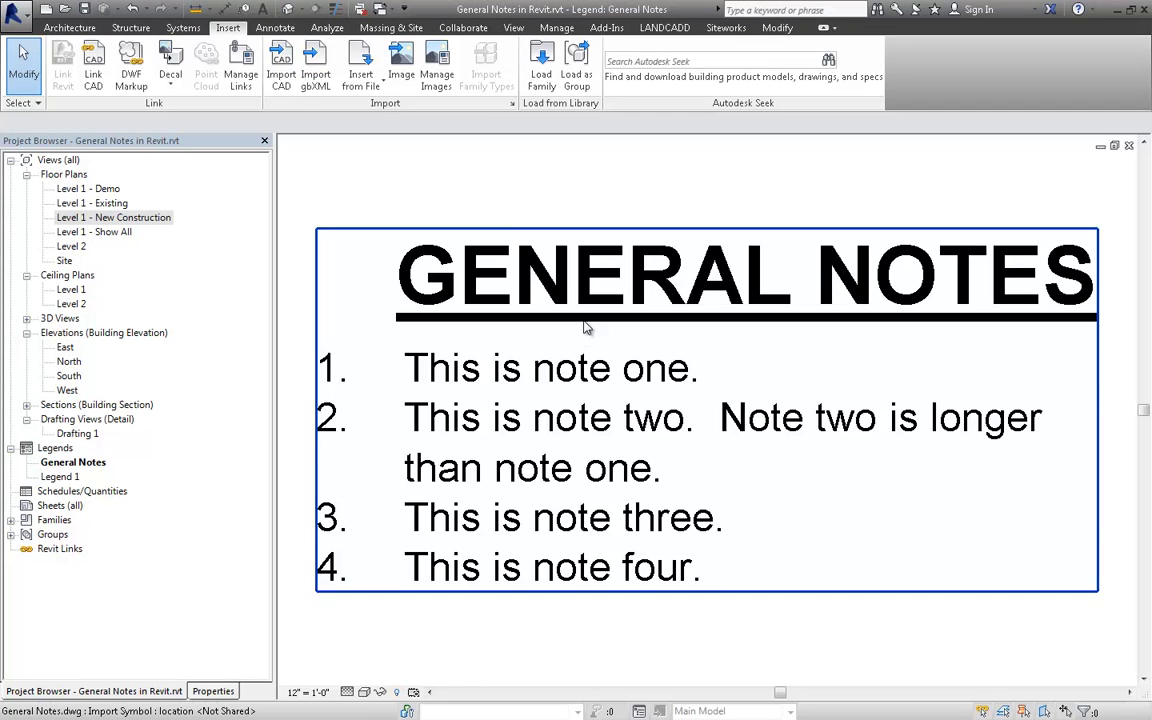
# Step: Remove the General Notes.dwg link via Manage Links and delete the imported notes from the legend
pyautogui.click(240, 72)
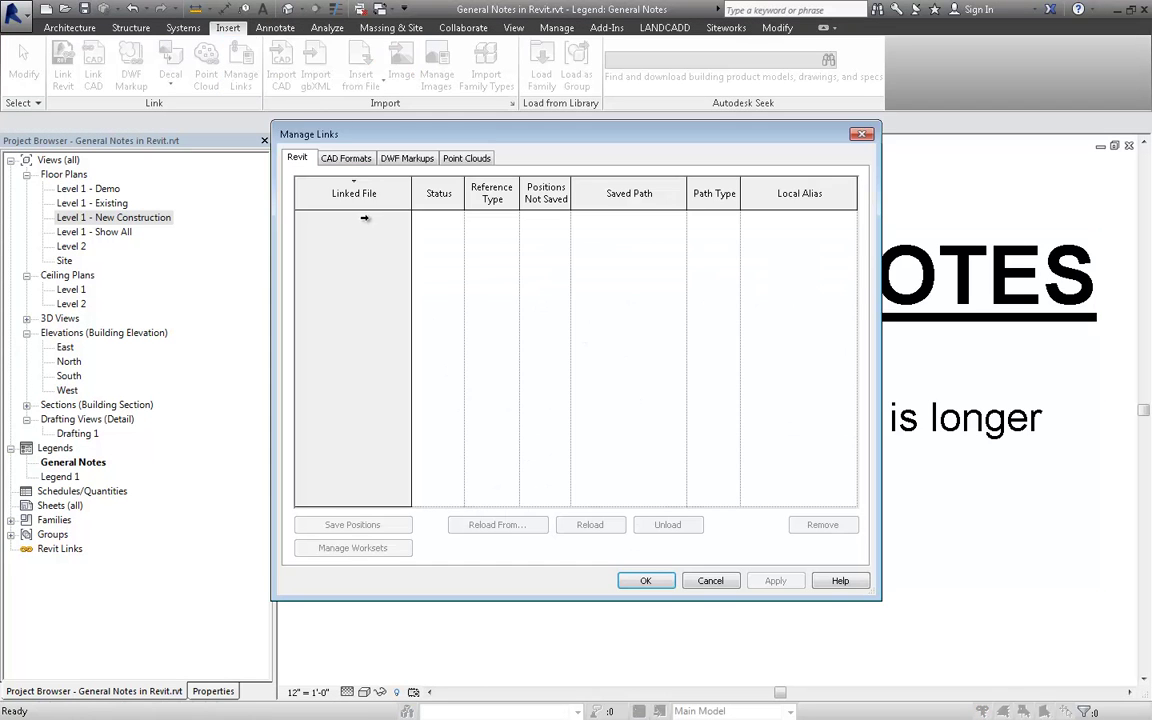
pyautogui.click(350, 159)
pyautogui.click(366, 218)
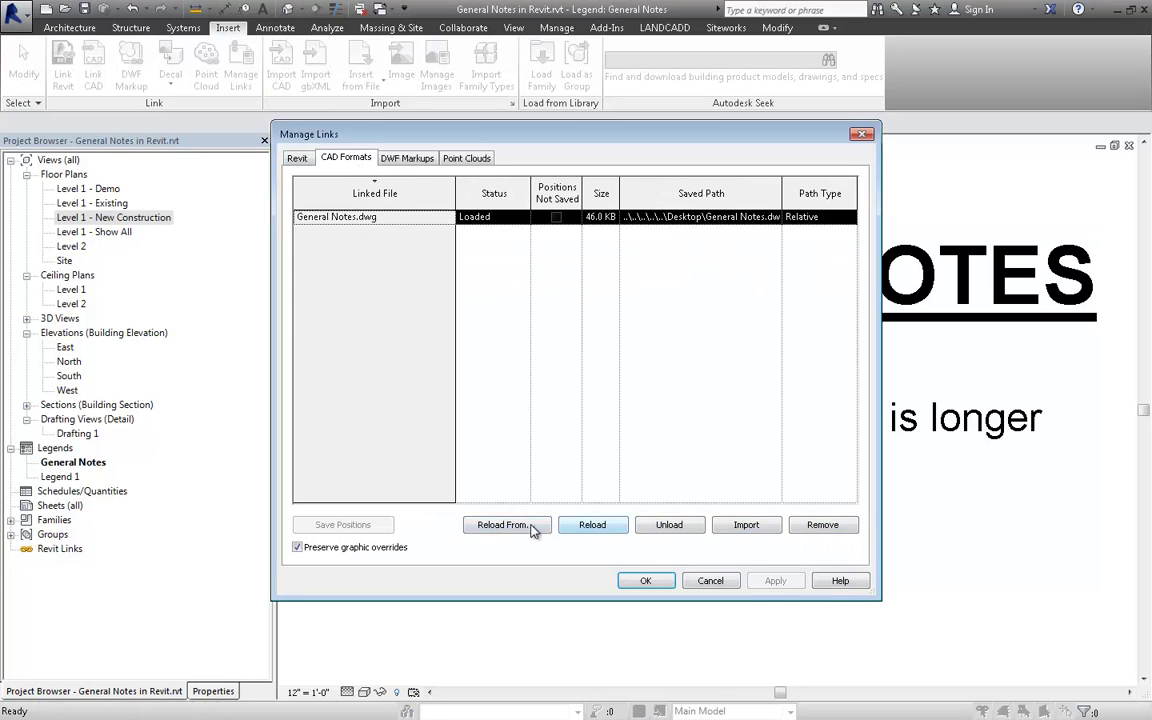
pyautogui.click(646, 581)
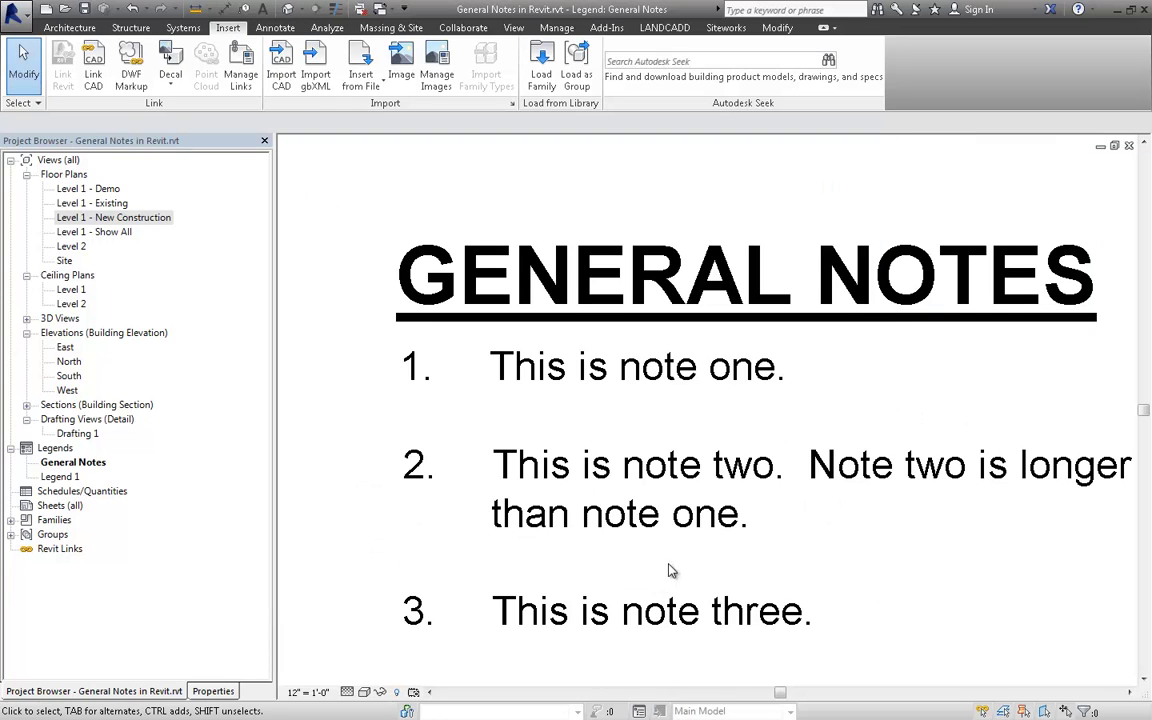
pyautogui.scroll(-2, 633, 465)
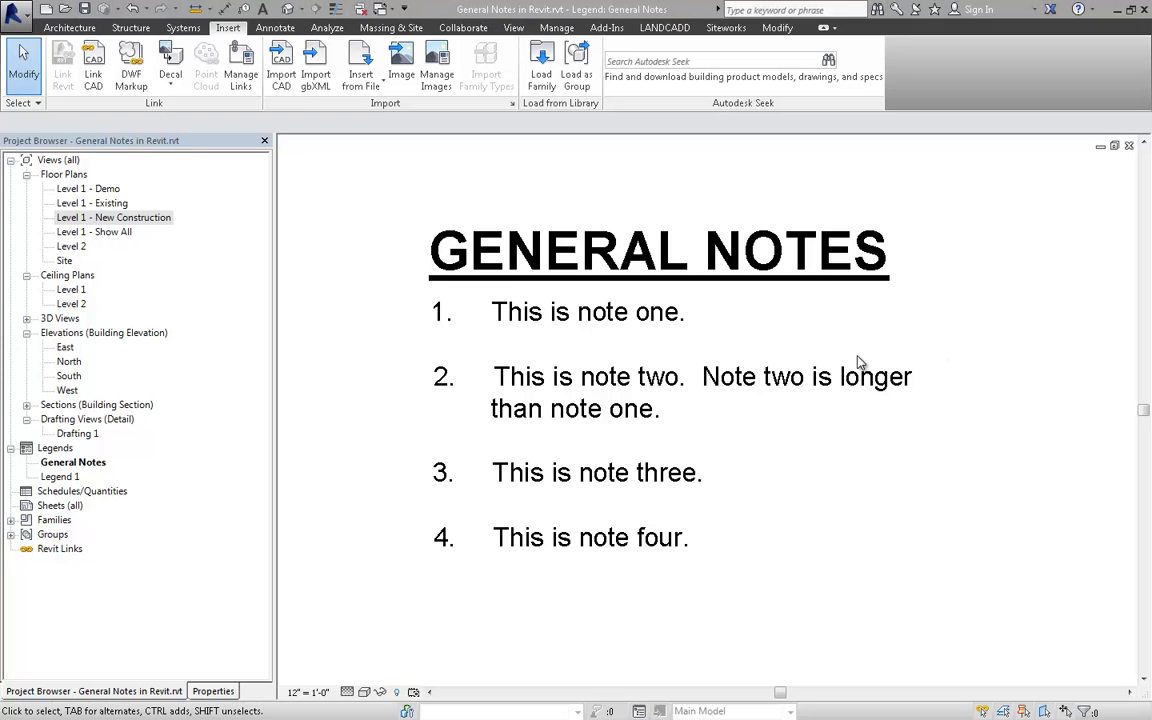
pyautogui.click(670, 387)
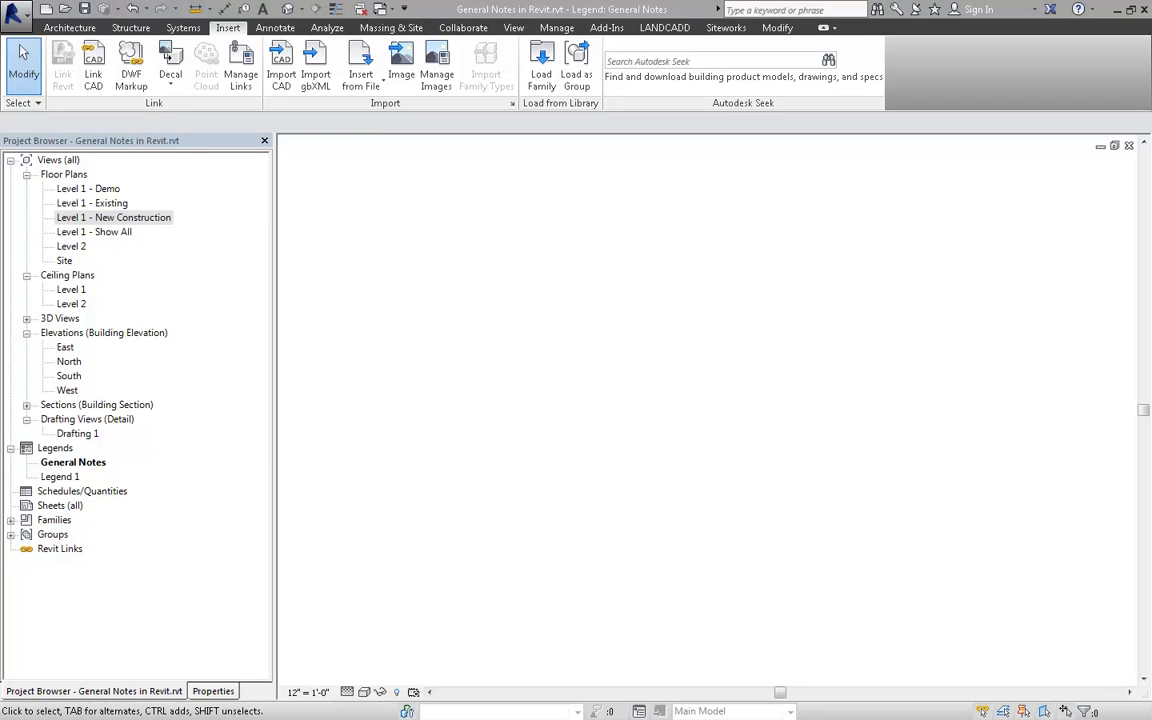
pyautogui.hotkey('alt', 'Tab')
pyautogui.hotkey('alt', 'Tab')
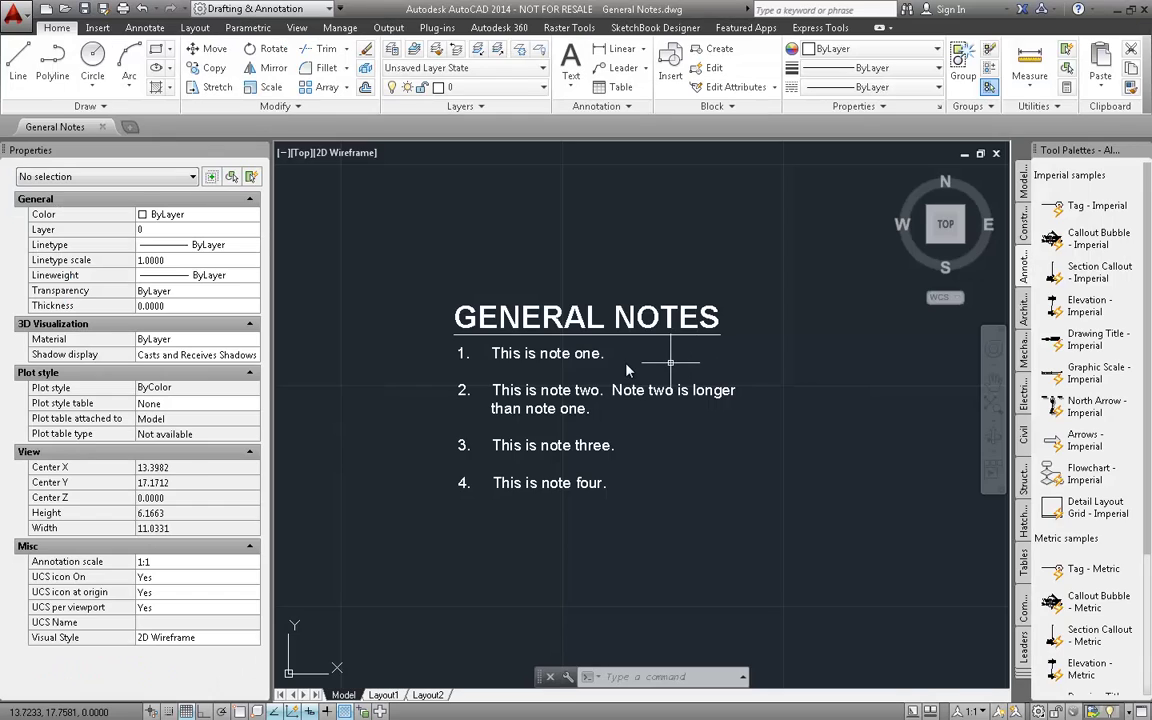
# Step: Undo the explode in AutoCAD and copy the entire notes MText to the clipboard
pyautogui.click(153, 9)
pyautogui.click(156, 47)
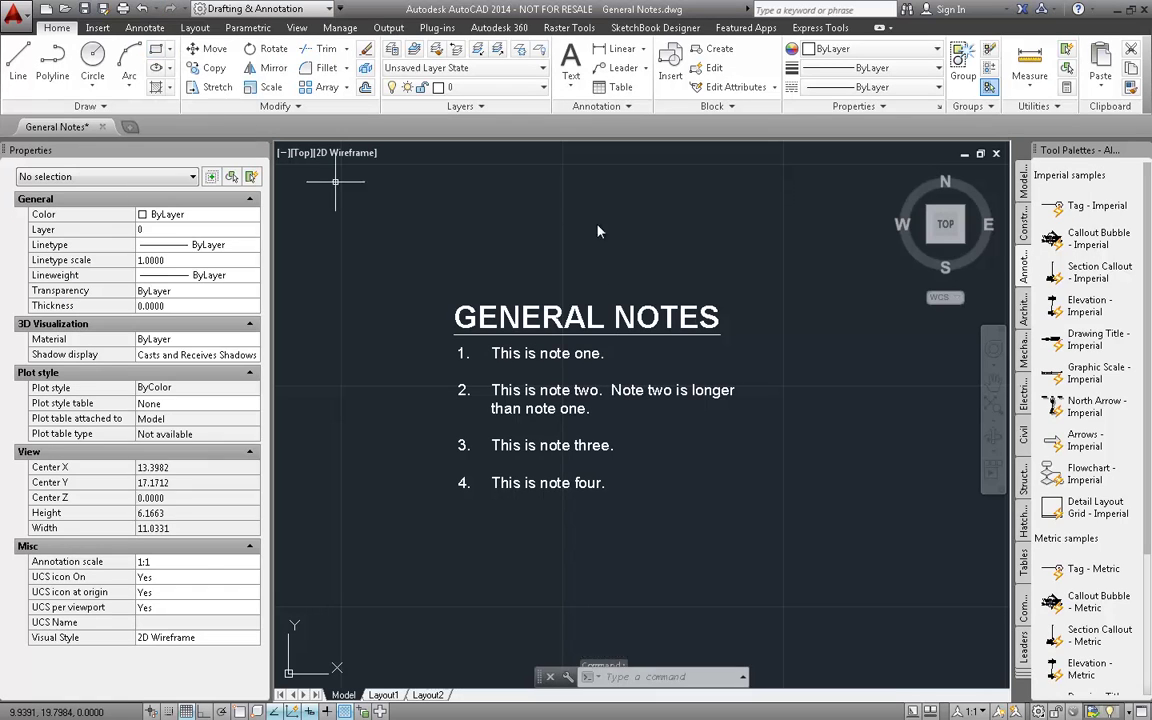
pyautogui.click(538, 412)
pyautogui.doubleClick(540, 411)
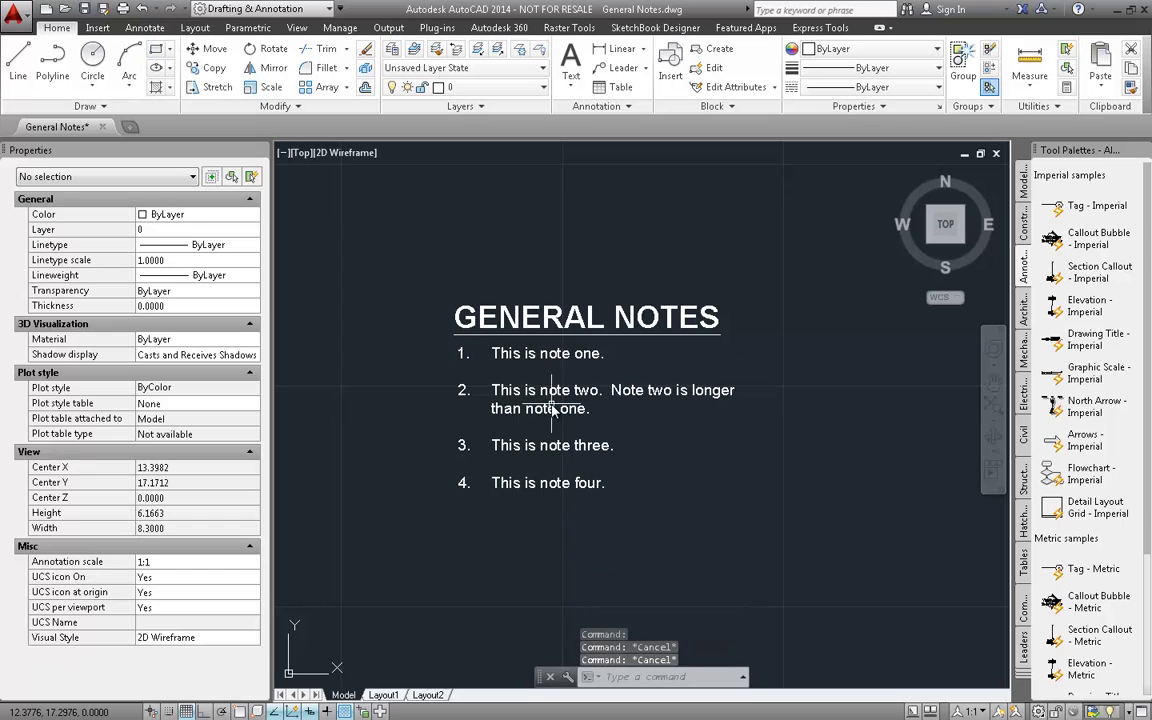
pyautogui.click(590, 435)
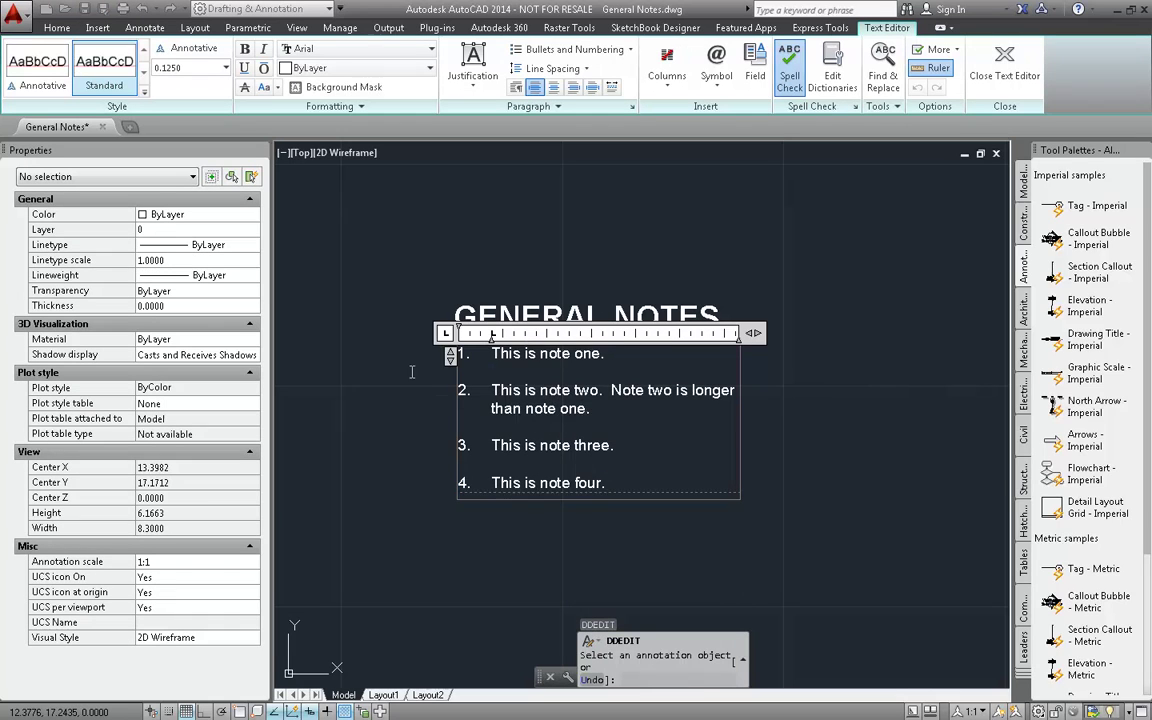
pyautogui.hotkey('ctrl', 'a')
pyautogui.hotkey('ctrl', 'c')
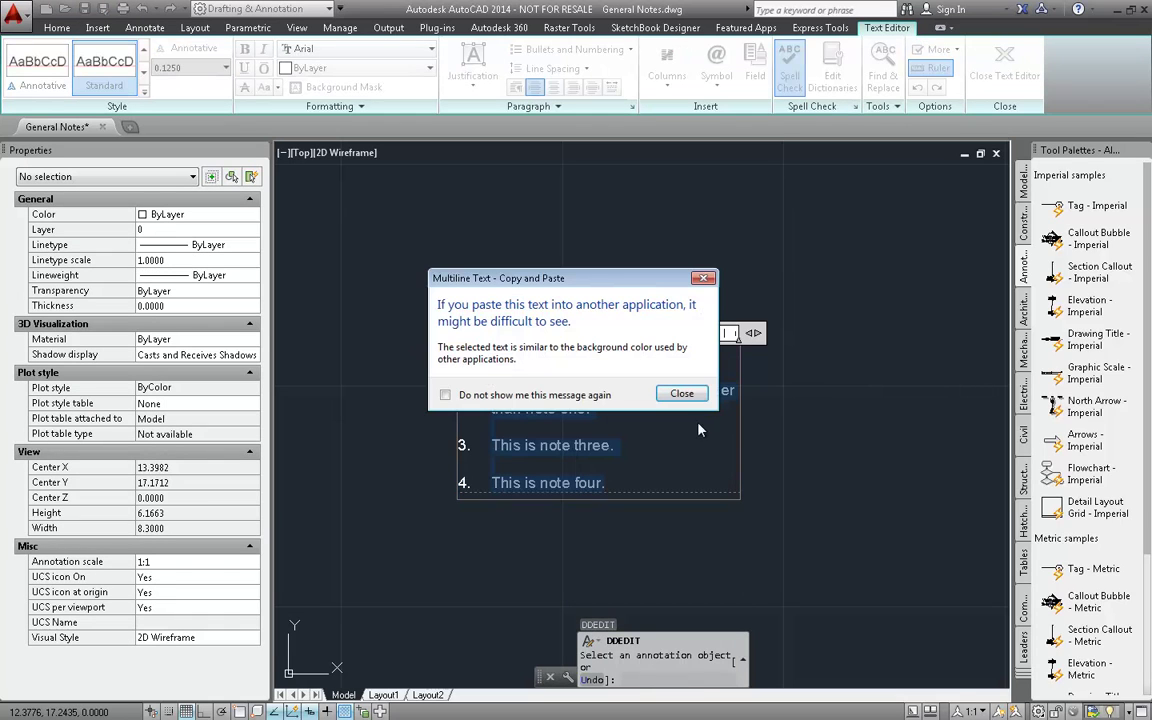
pyautogui.click(681, 391)
pyautogui.hotkey('alt', 'Tab')
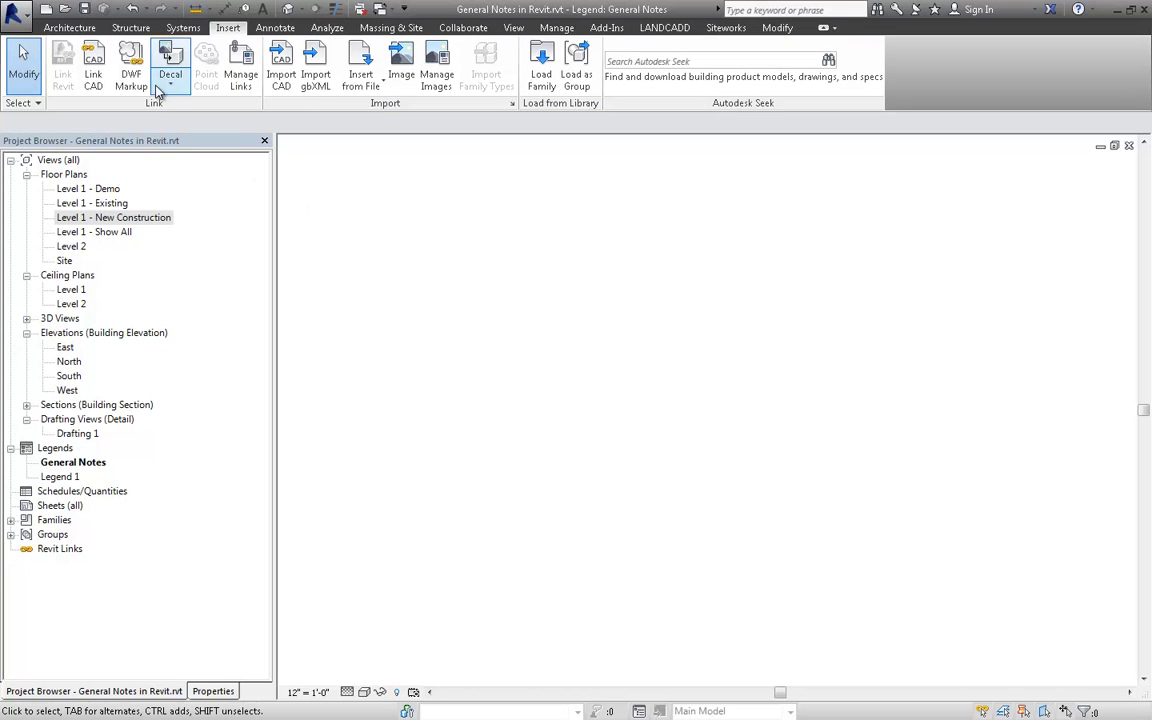
# Step: Paste the copied notes as a new text note in the General Notes legend and select it
pyautogui.click(268, 30)
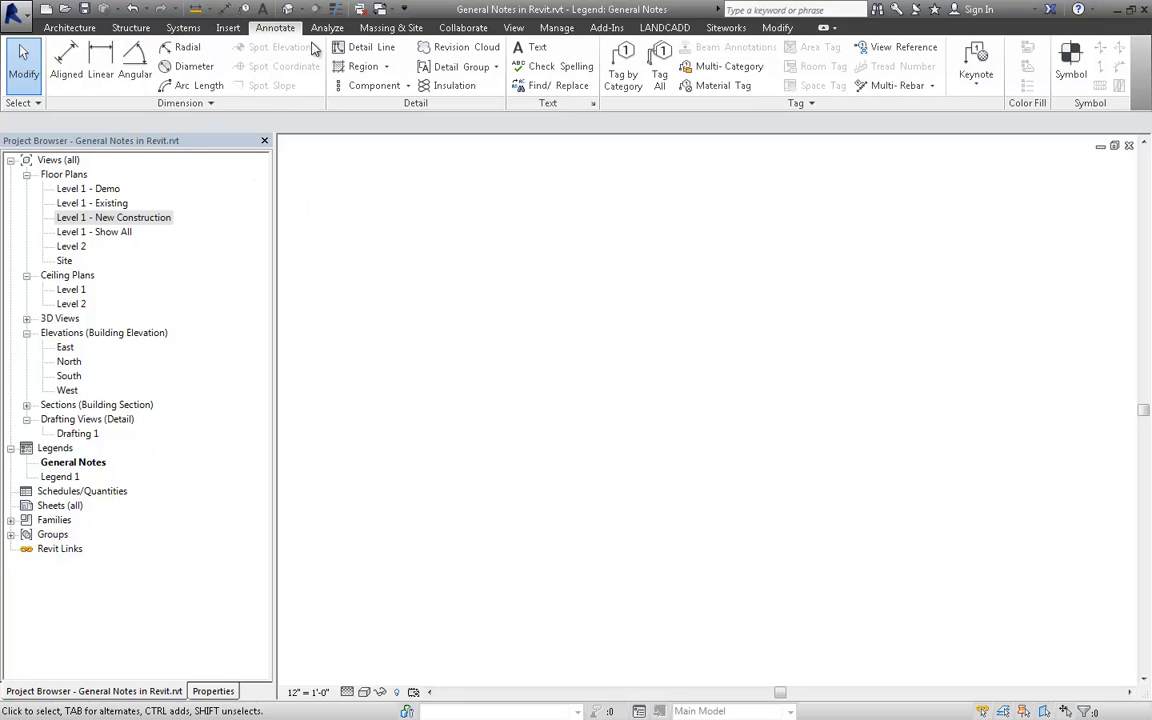
pyautogui.click(529, 48)
pyautogui.click(467, 273)
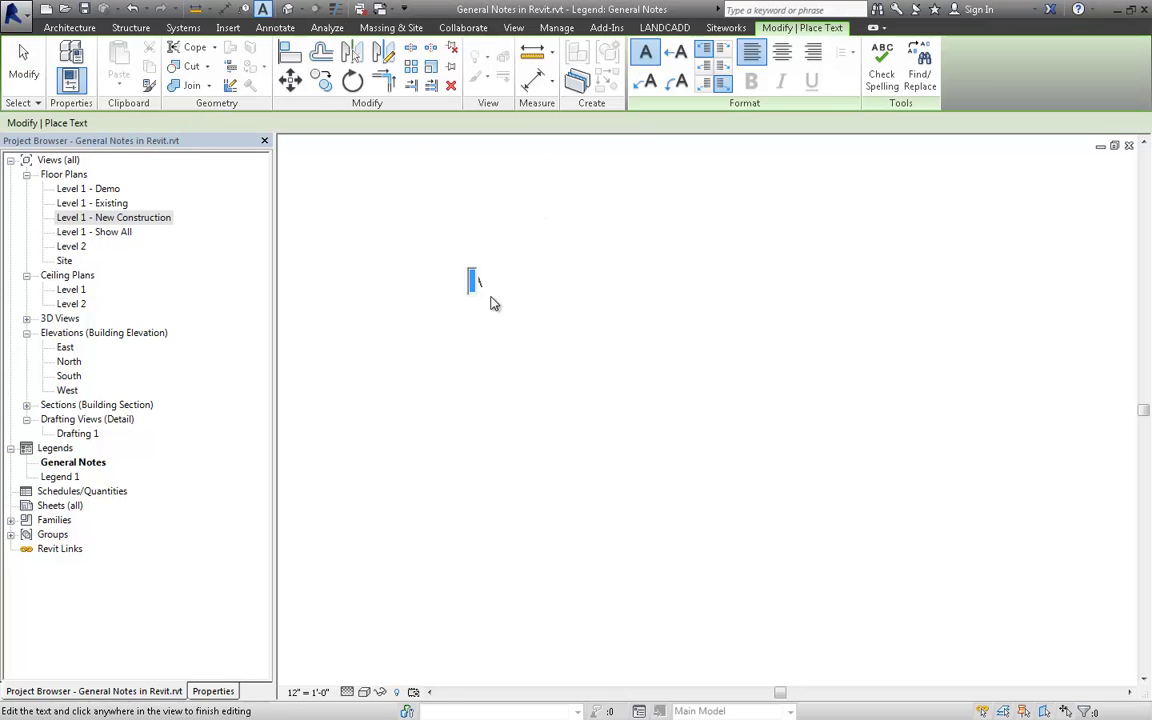
pyautogui.hotkey('ctrl', 'v')
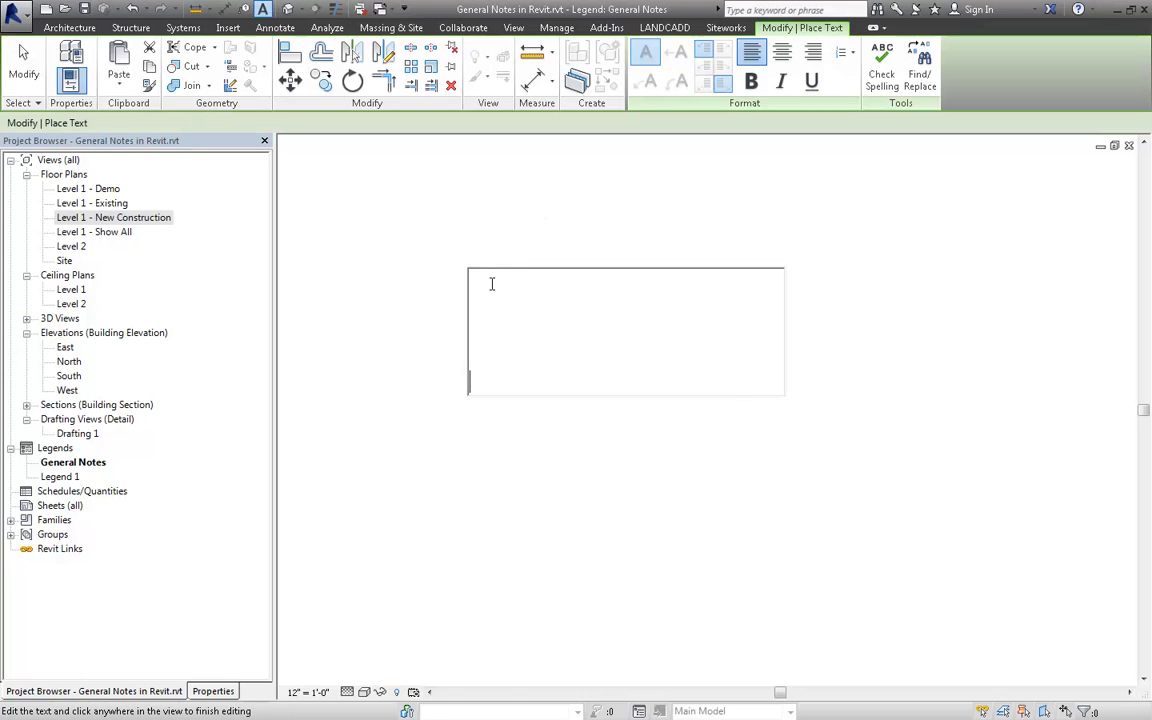
pyautogui.click(565, 453)
pyautogui.press('Escape')
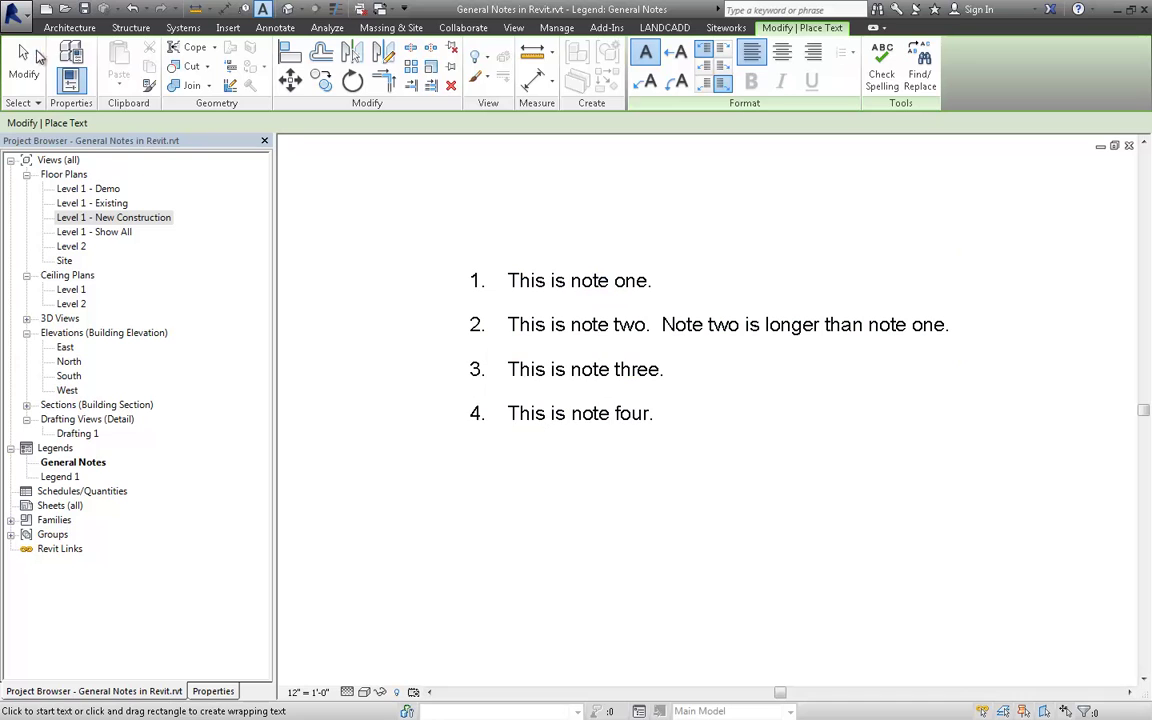
pyautogui.click(648, 433)
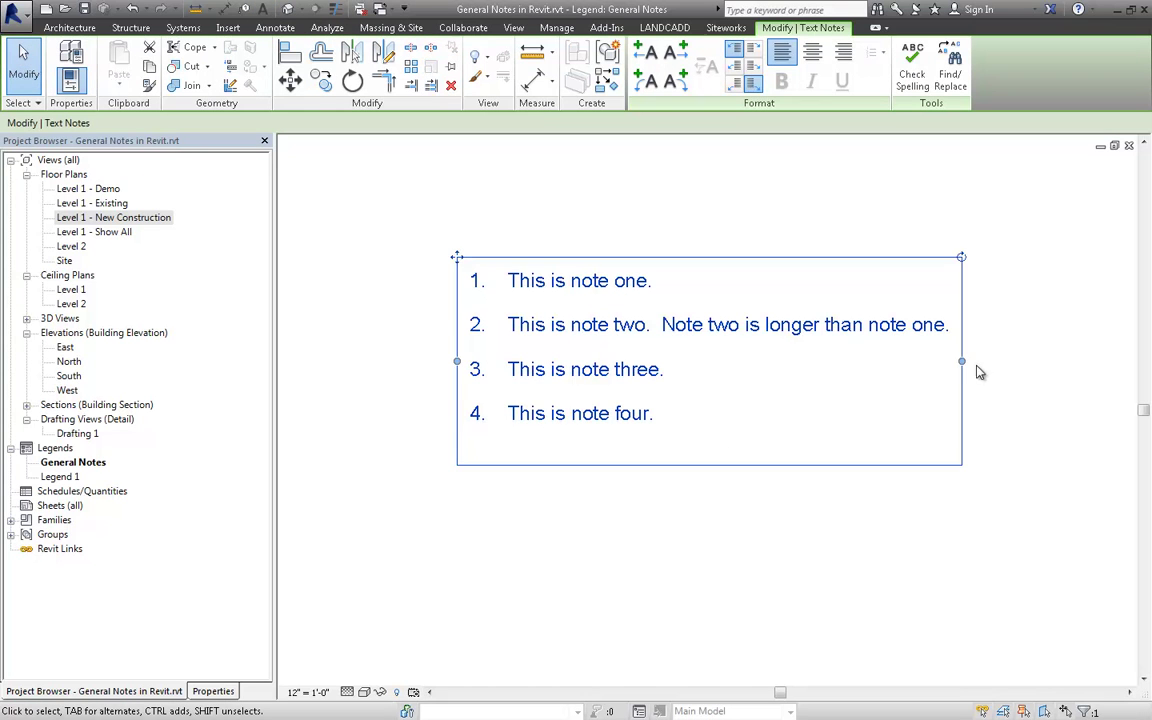
# Step: Narrow the text note so note two wraps, then widen it until note two fits one line
pyautogui.moveTo(962, 360); pyautogui.dragTo(905, 365)
pyautogui.click(872, 453)
pyautogui.click(828, 339)
pyautogui.moveTo(903, 375); pyautogui.dragTo(858, 375)
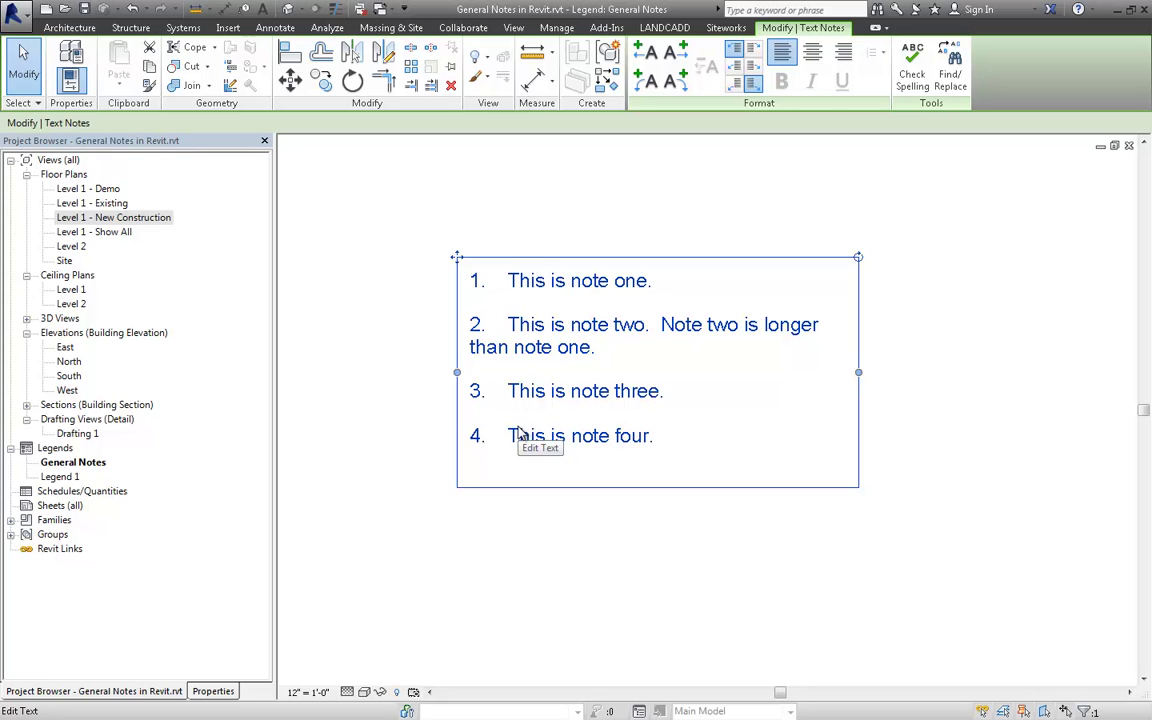
pyautogui.moveTo(858, 372); pyautogui.dragTo(931, 410)
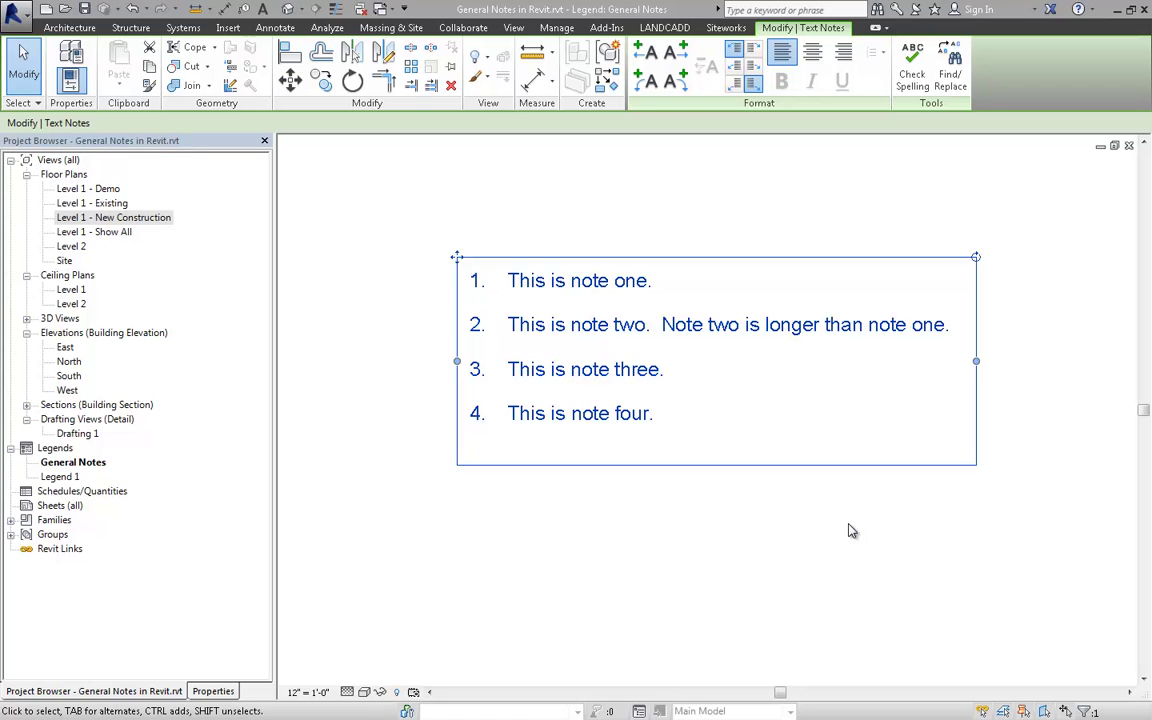
# Step: Add a new line '5.' after note four in the notes text
pyautogui.doubleClick(655, 420)
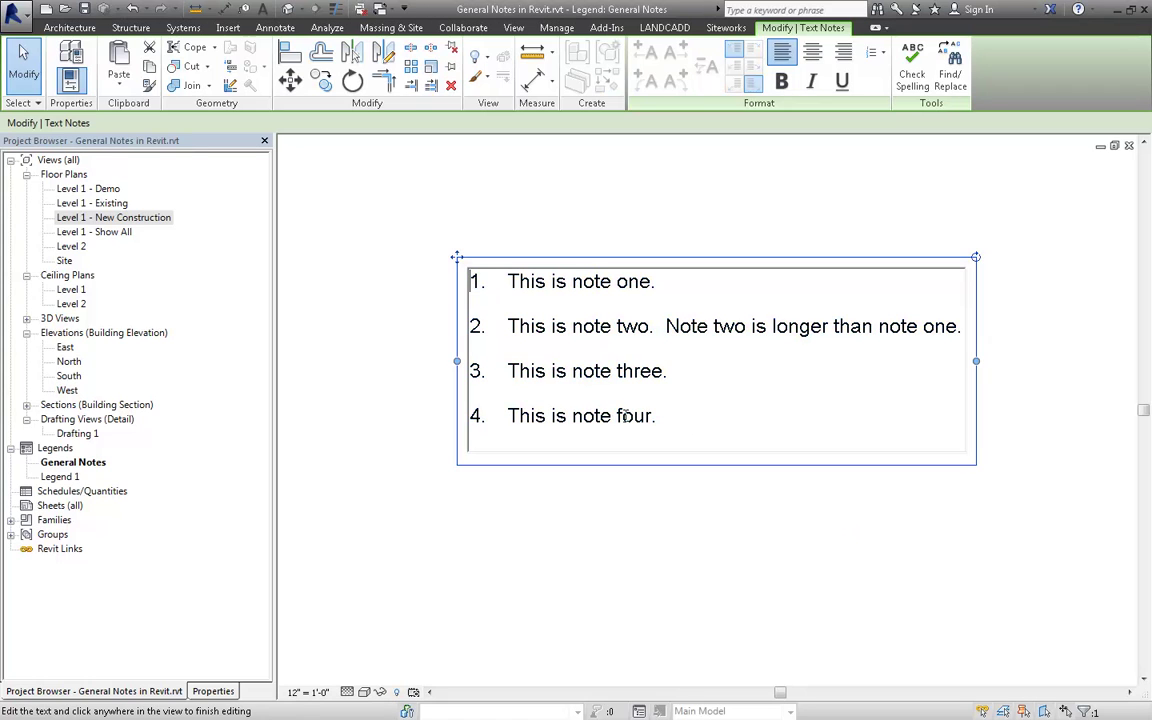
pyautogui.click(661, 418)
pyautogui.press('Return')
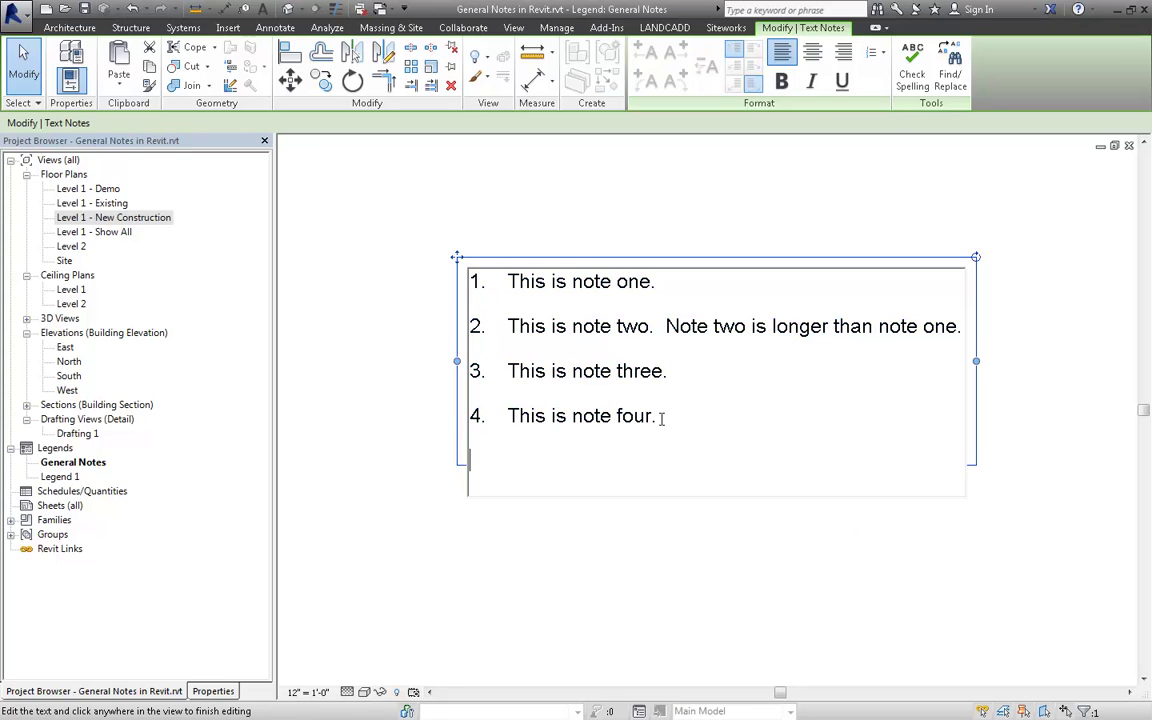
pyautogui.write('5.')
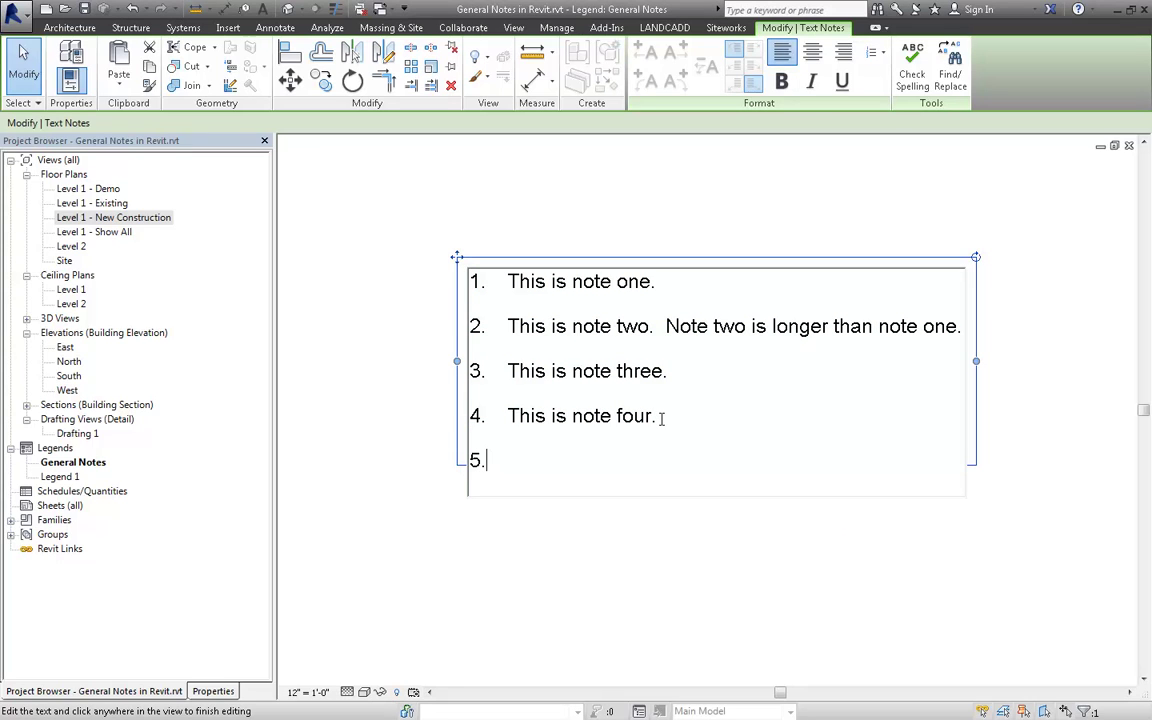